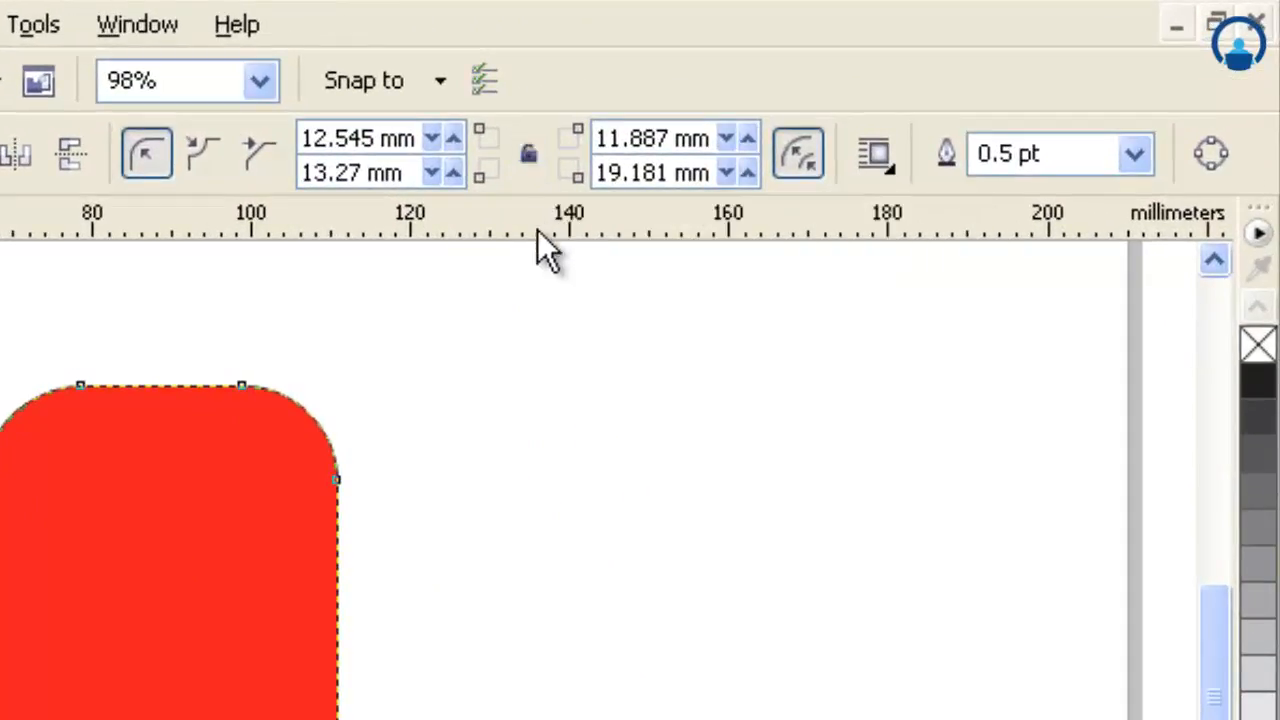
- Turn off editing the rectangle's corners together and set the top-left corner radius to 10 mm
{"action": "left_click", "coordinate": [528, 155]}
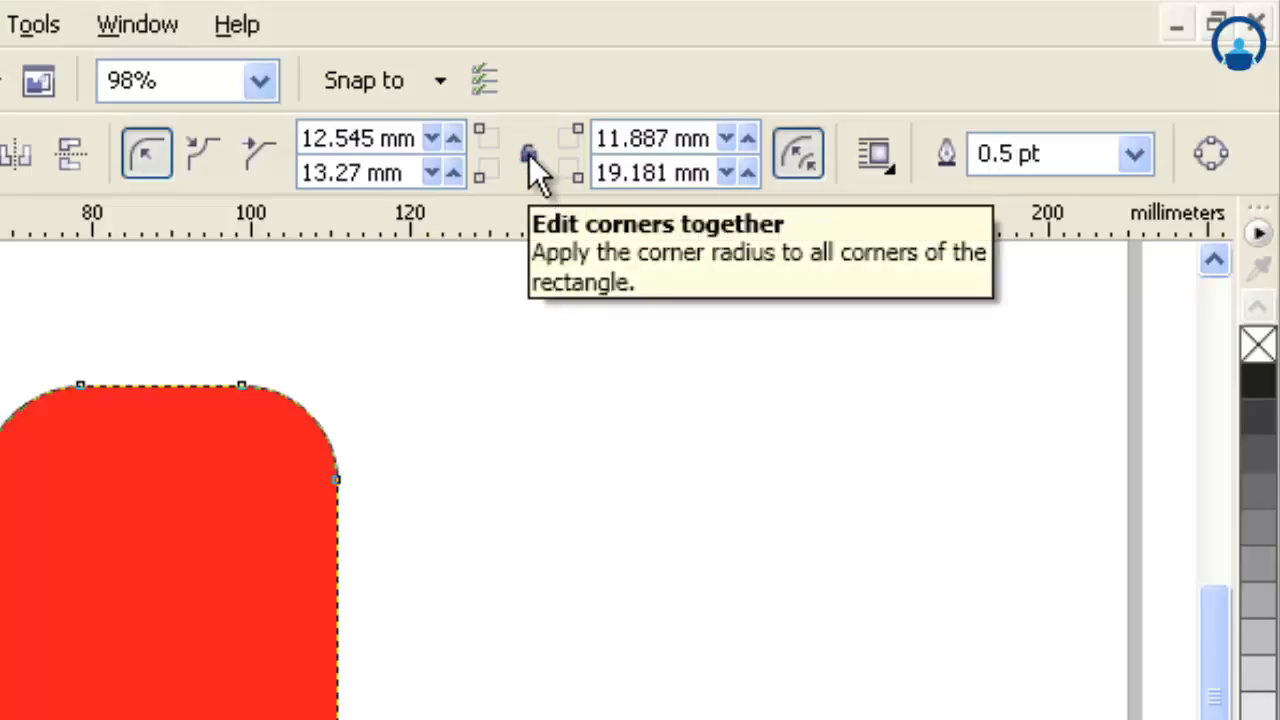
{"action": "left_click", "coordinate": [530, 156]}
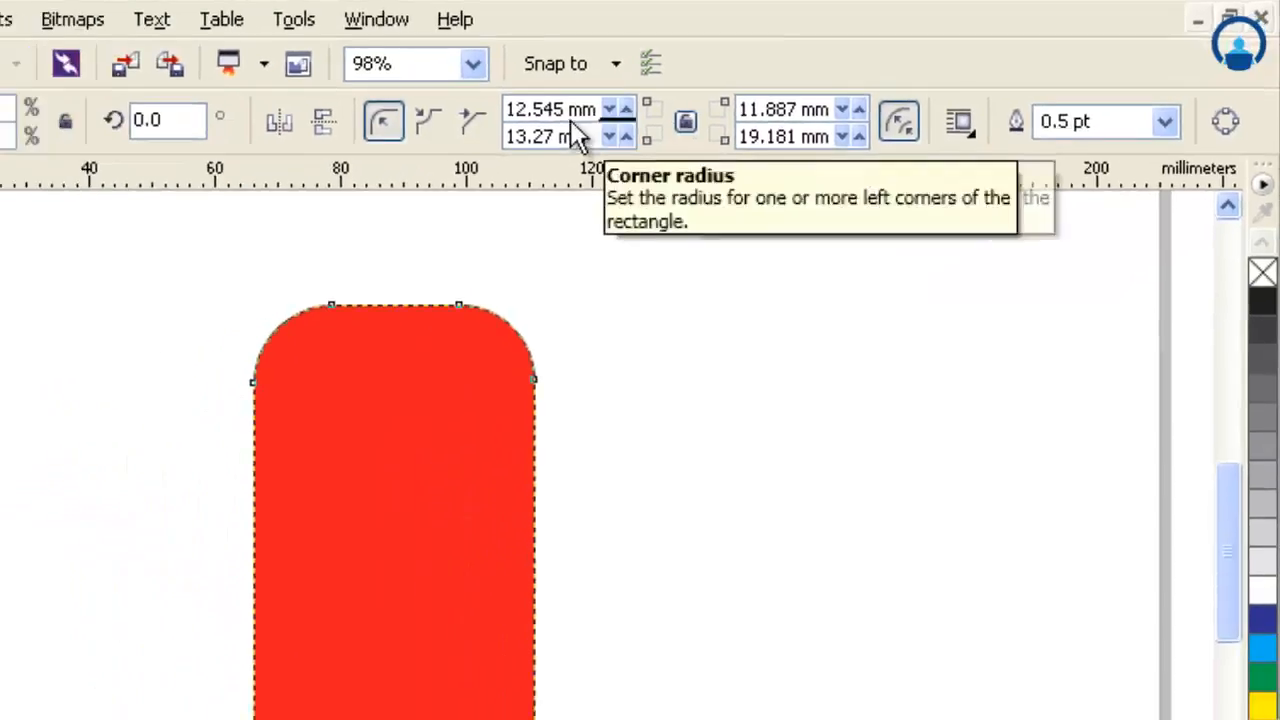
{"action": "left_click_drag", "start_coordinate": [368, 139], "coordinate": [216, 143]}
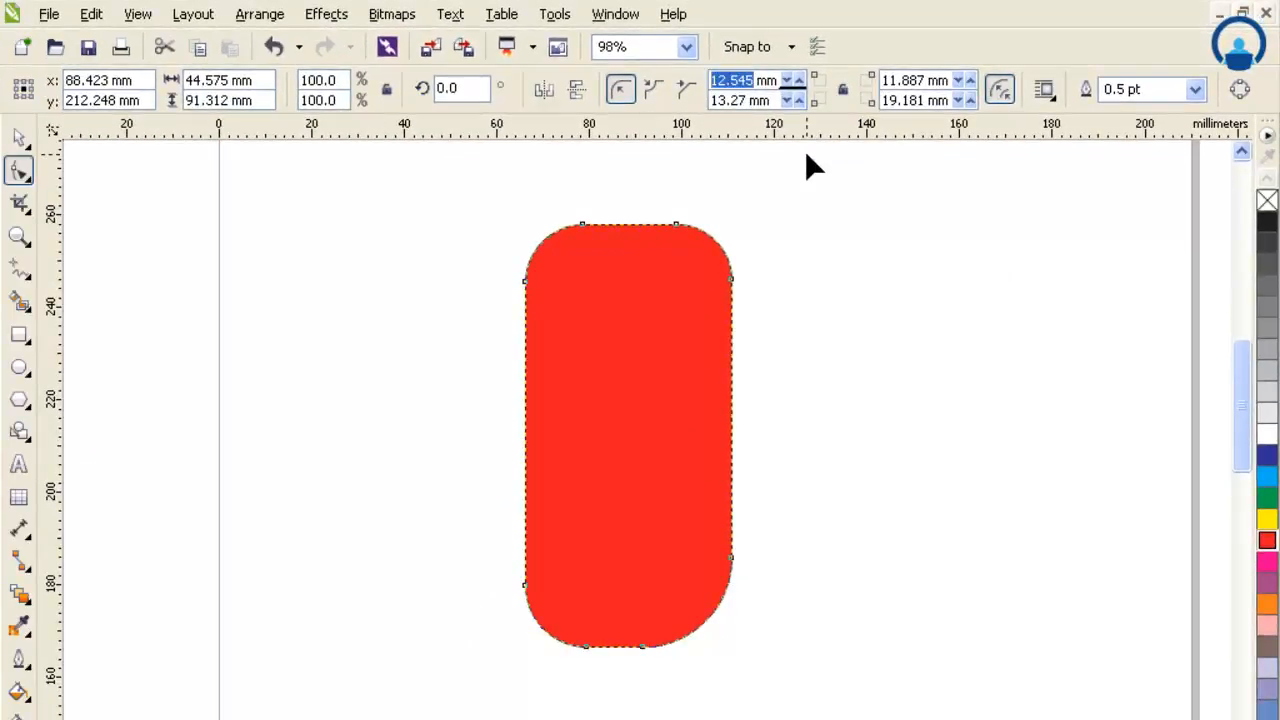
{"action": "type", "text": "12"}
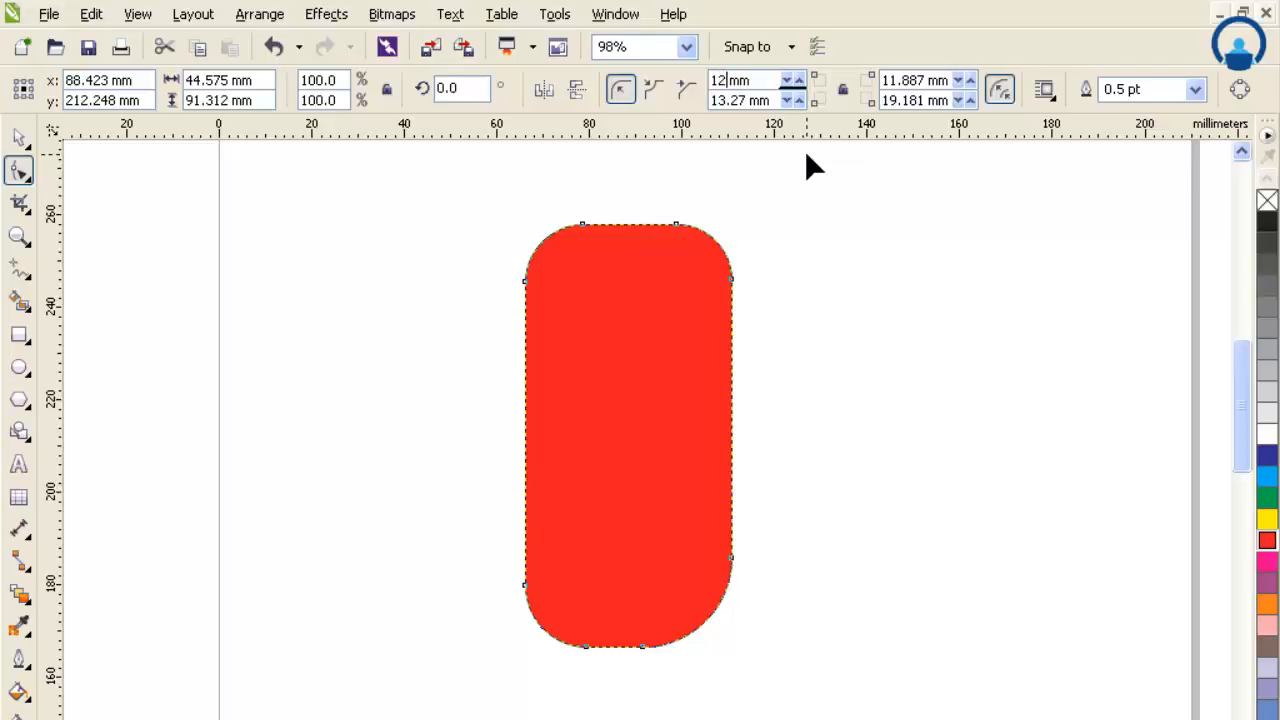
{"action": "key", "text": "BackSpace"}
{"action": "type", "text": "0"}
{"action": "key", "text": "Return"}
- Set the corner radii of the rectangle's top-right and bottom-left corners to 10 mm
{"action": "double_click", "coordinate": [915, 81]}
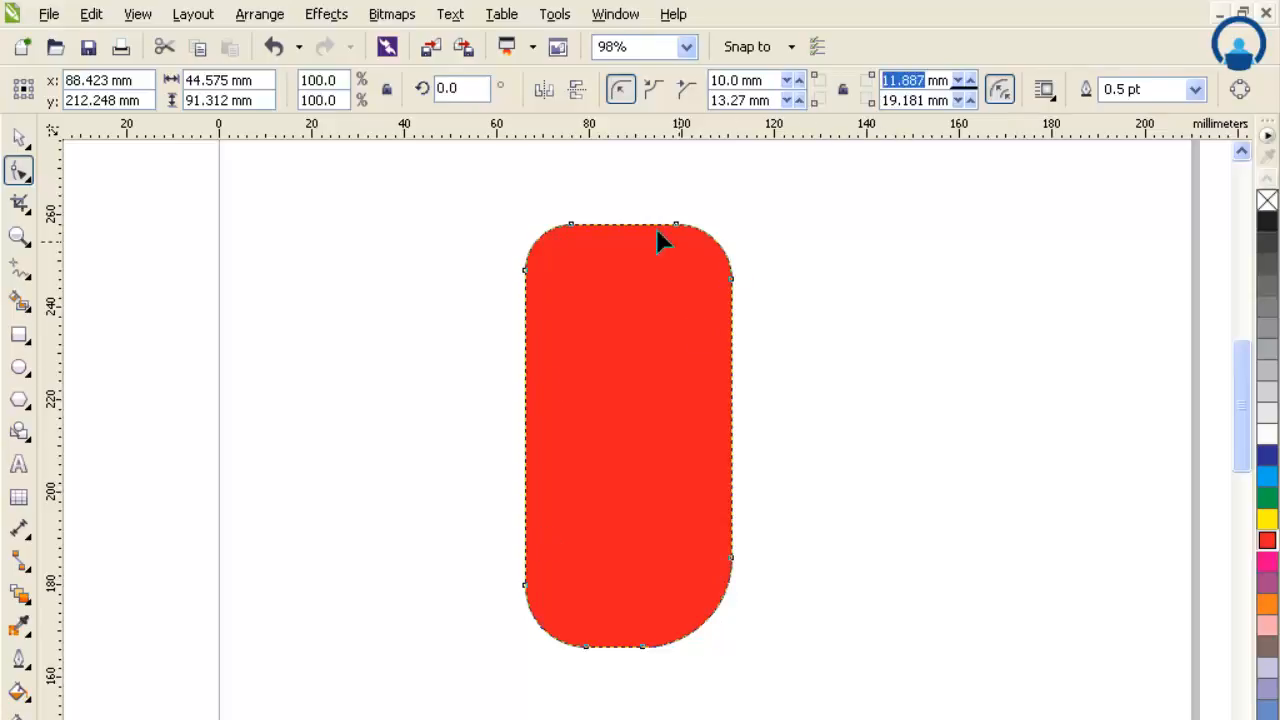
{"action": "type", "text": "10"}
{"action": "key", "text": "Return"}
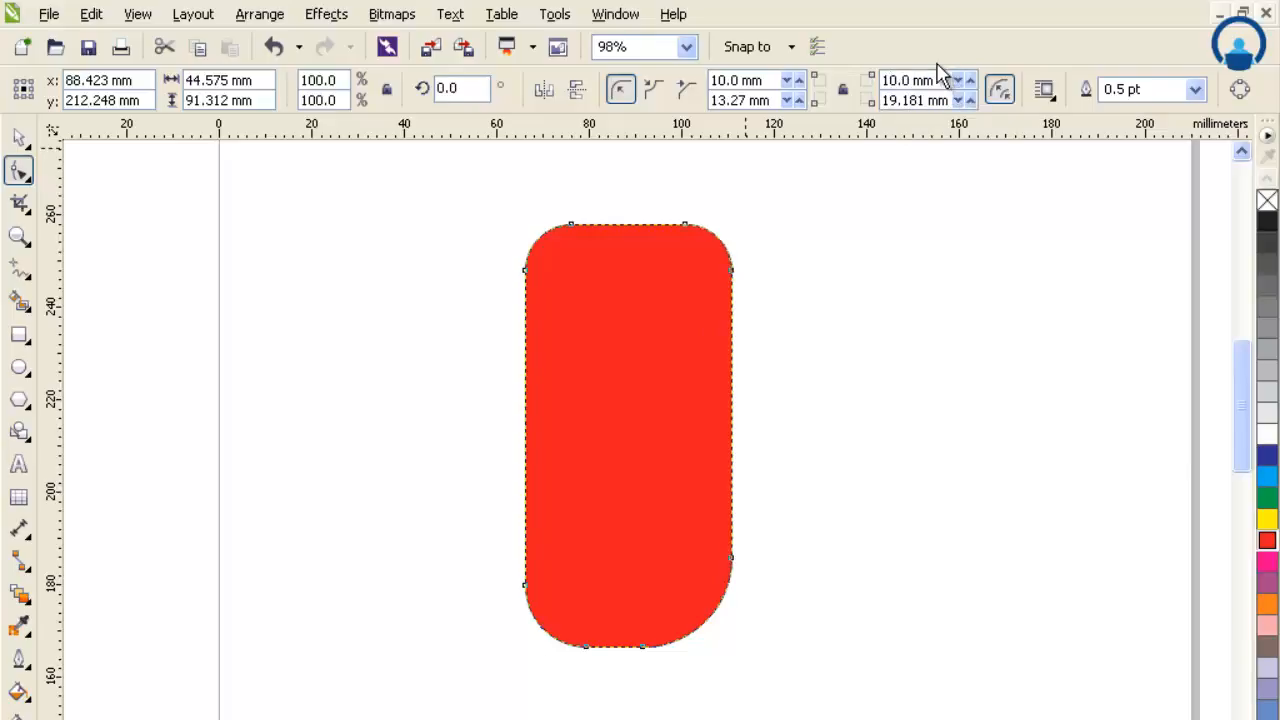
{"action": "double_click", "coordinate": [746, 100]}
{"action": "type", "text": "10"}
{"action": "key", "text": "Return"}
- Set the rectangle's bottom-right corner radius to 10 mm
{"action": "left_click_drag", "start_coordinate": [927, 101], "coordinate": [848, 108]}
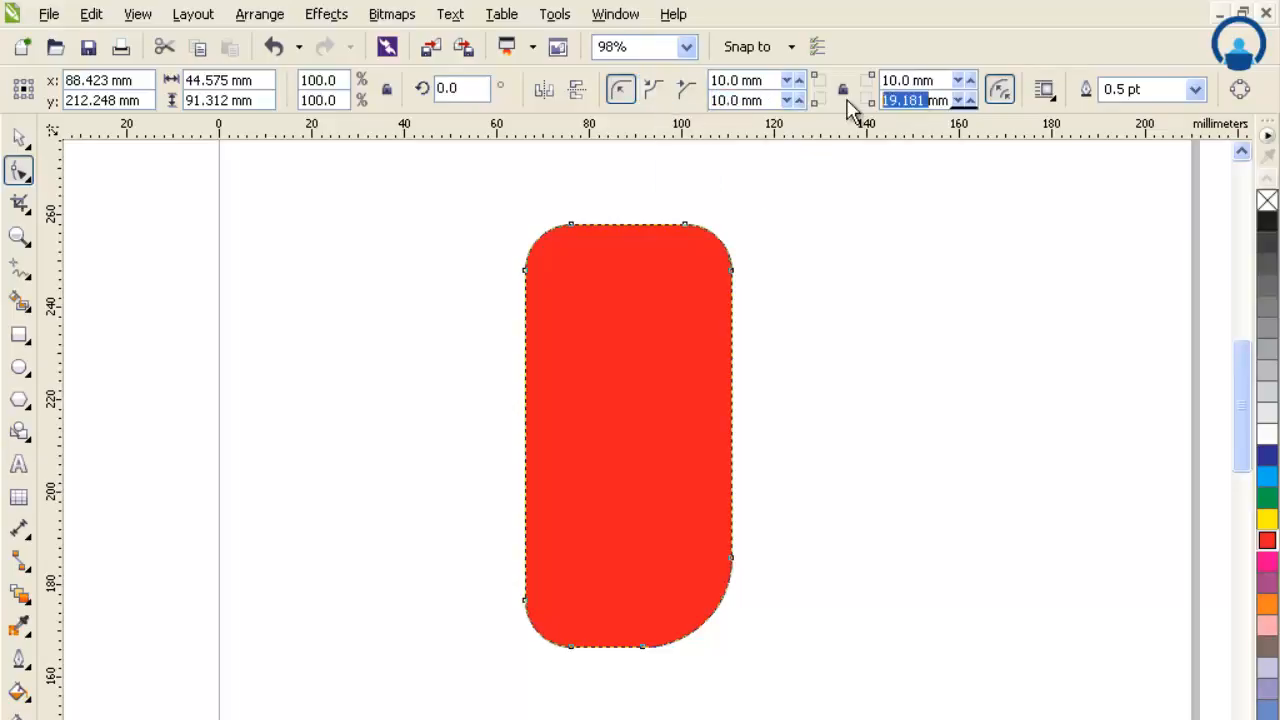
{"action": "type", "text": "140"}
{"action": "key", "text": "BackSpace"}
{"action": "key", "text": "BackSpace"}
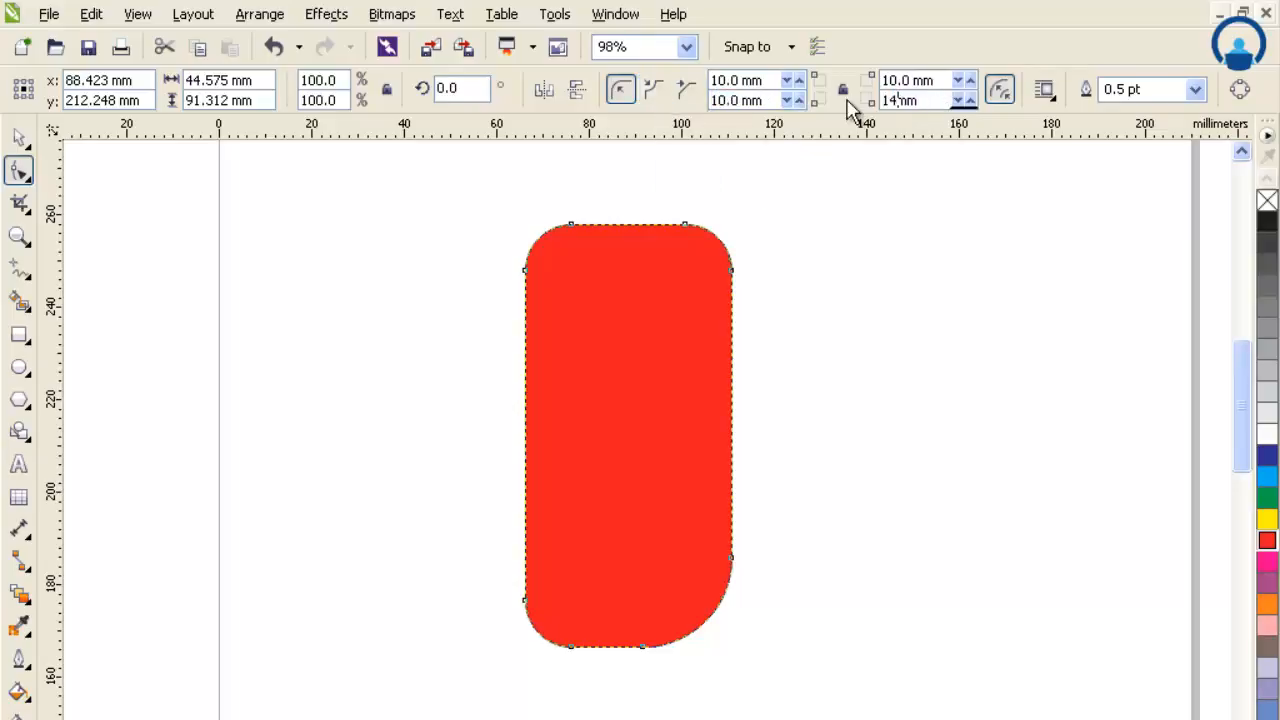
{"action": "type", "text": "0"}
{"action": "key", "text": "Return"}
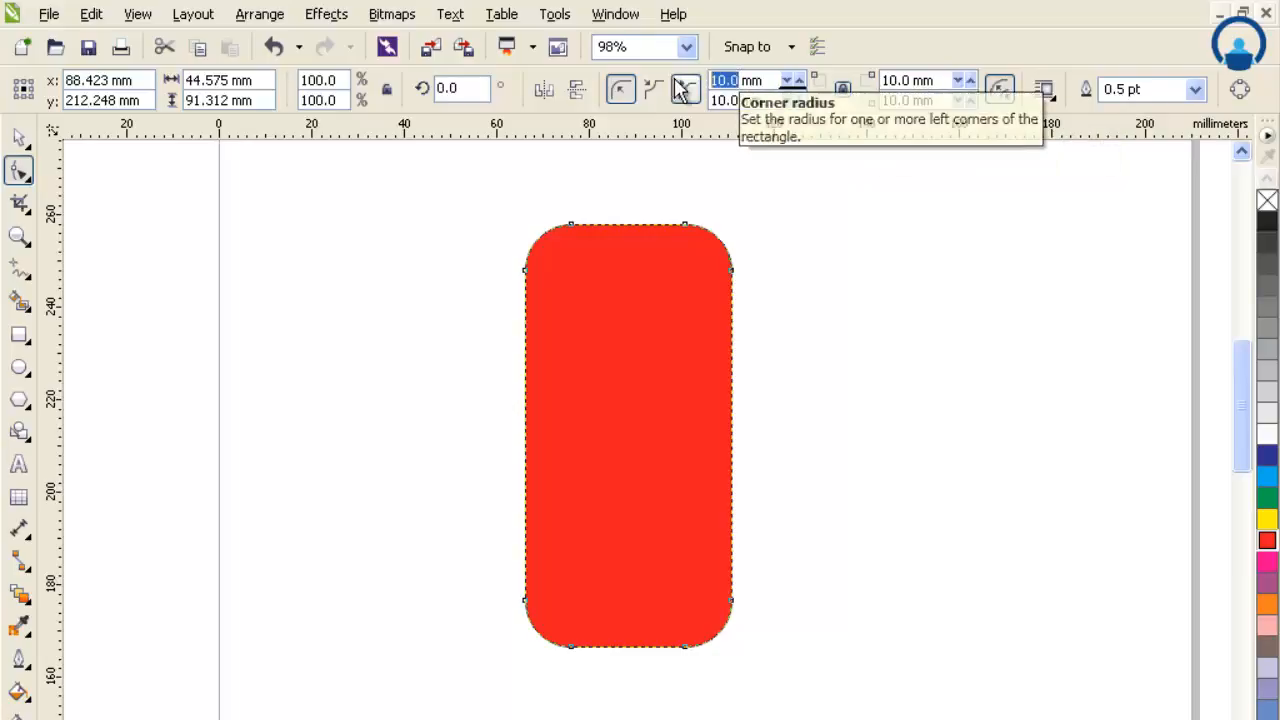
- With the corners edited together, set all corner radii of the rectangle to 8 mm
{"action": "double_click", "coordinate": [736, 80]}
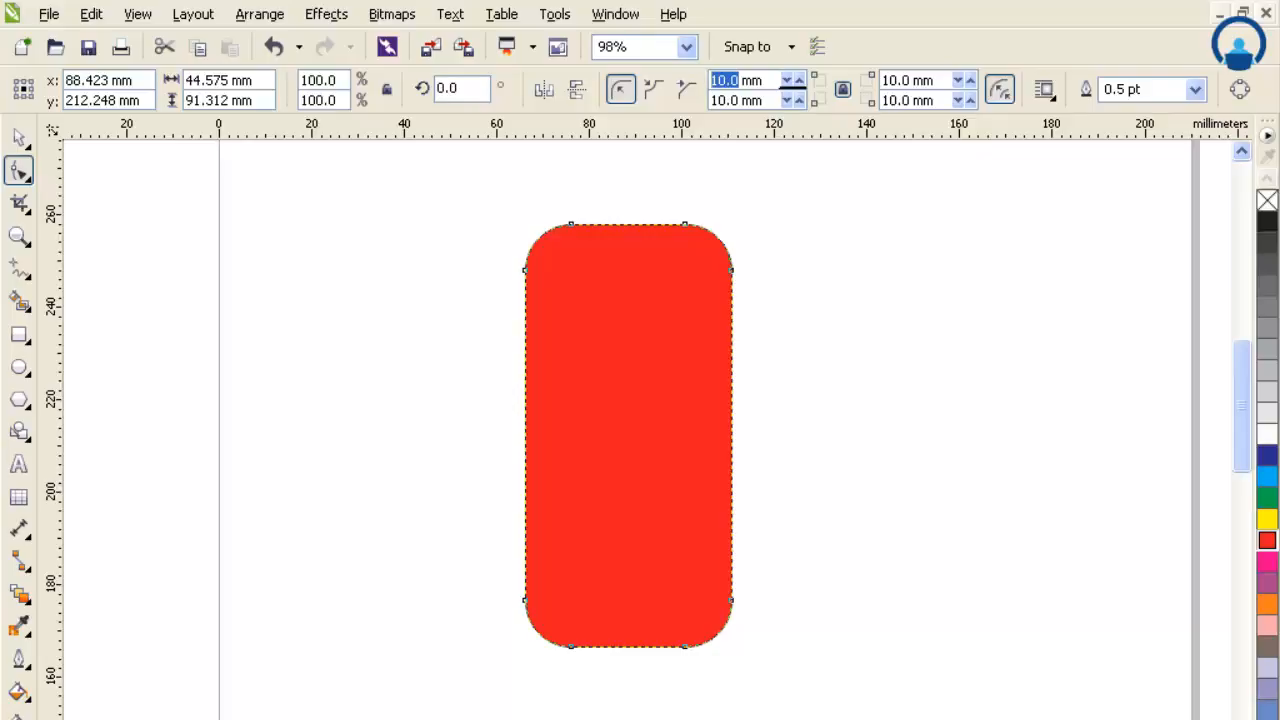
{"action": "type", "text": "8"}
{"action": "key", "text": "Return"}
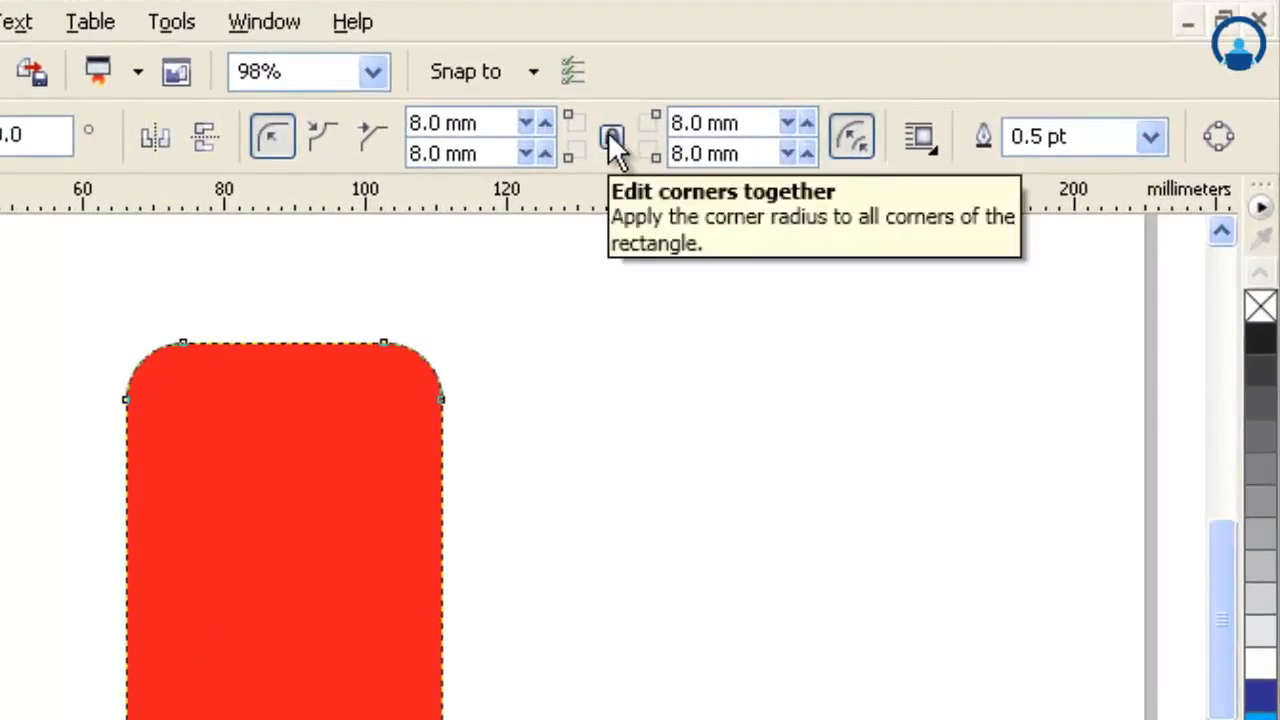
- Unlink the rectangle's corners and set only the bottom-right corner radius to 12 mm
{"action": "left_click", "coordinate": [617, 137]}
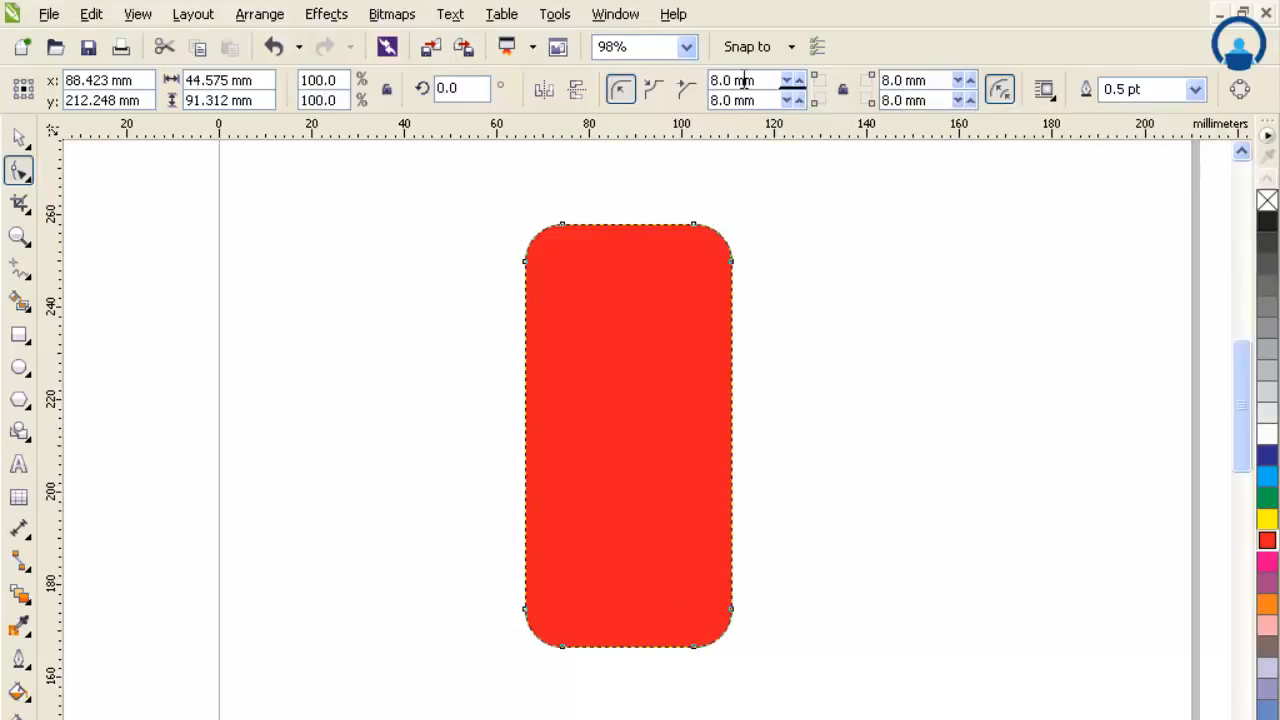
{"action": "double_click", "coordinate": [904, 100]}
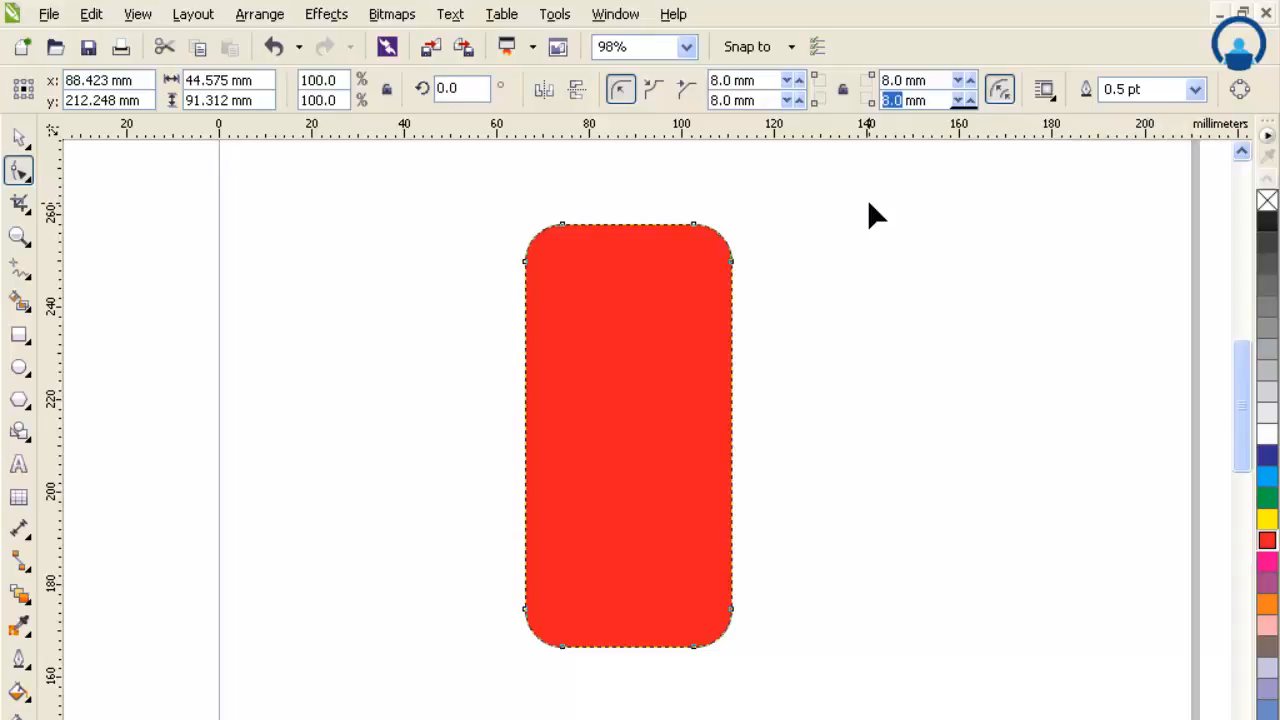
{"action": "type", "text": "12"}
{"action": "key", "text": "Return"}
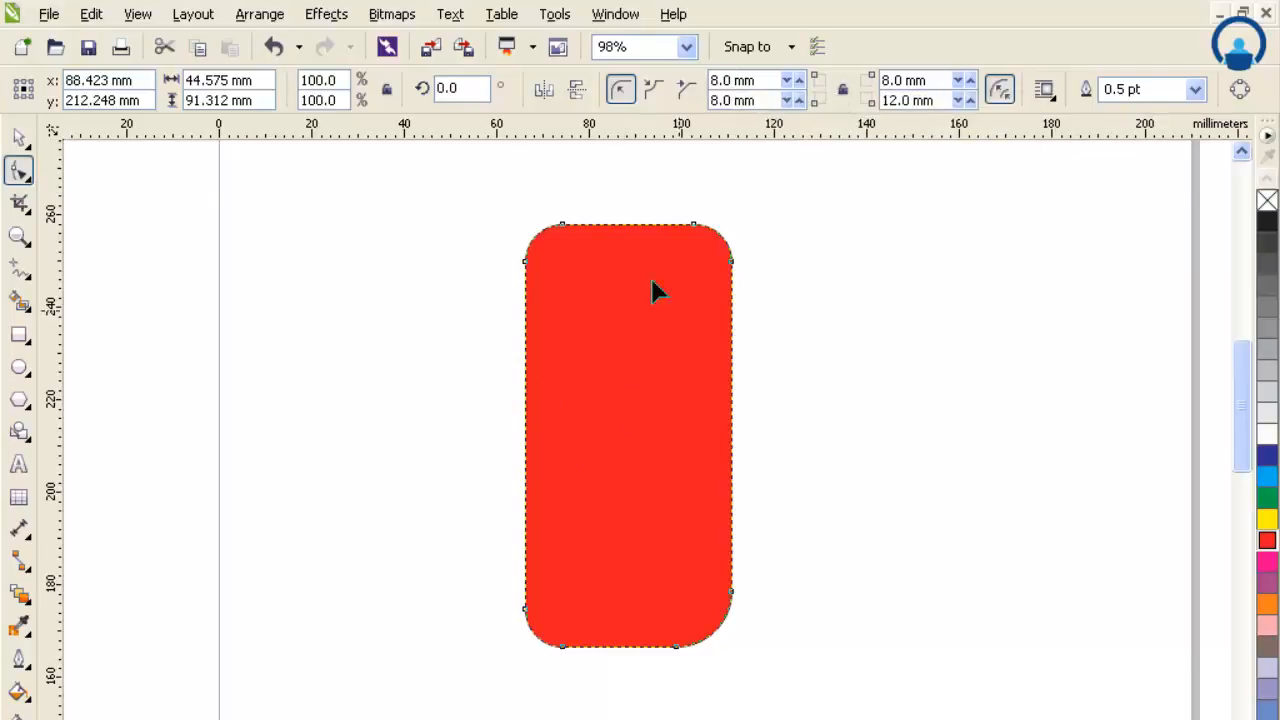
- Set all four corner radii of the rectangle to 0 mm individually and turn editing corners together back on
{"action": "double_click", "coordinate": [722, 80]}
{"action": "type", "text": "0"}
{"action": "key", "text": "Tab"}
{"action": "type", "text": "0"}
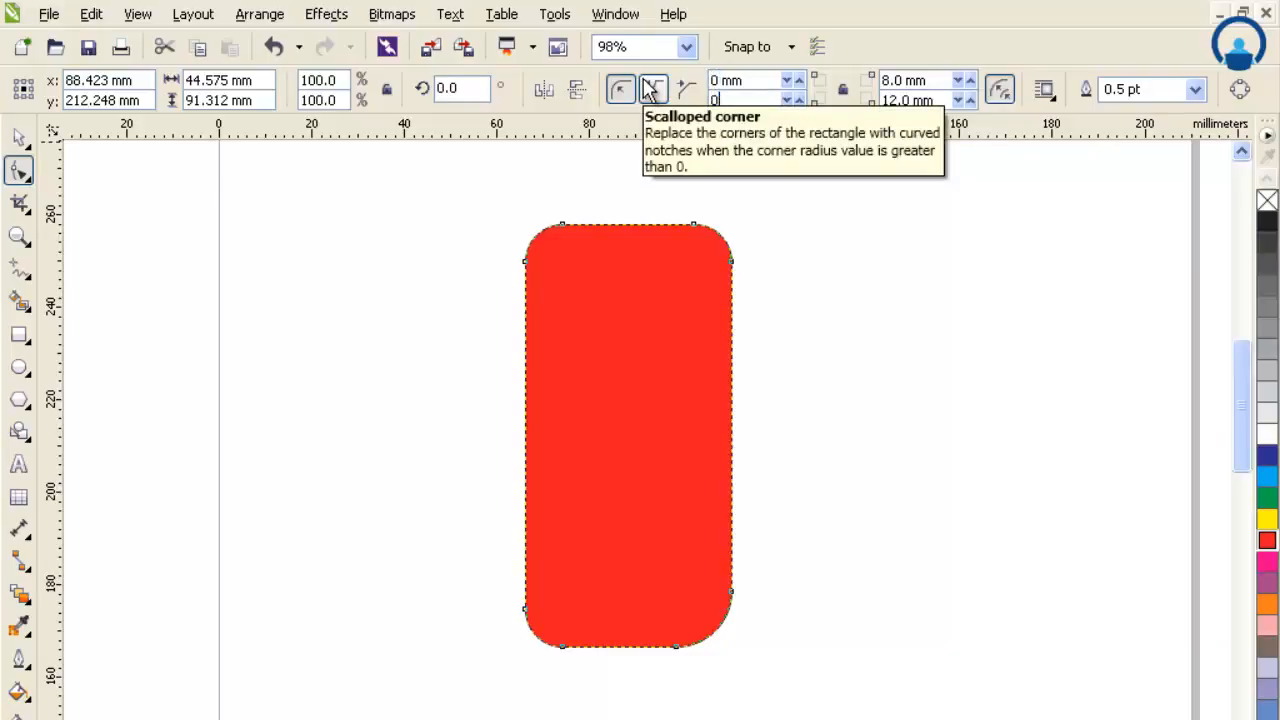
{"action": "key", "text": "Tab"}
{"action": "key", "text": "Tab"}
{"action": "type", "text": "0"}
{"action": "key", "text": "Tab"}
{"action": "type", "text": "0"}
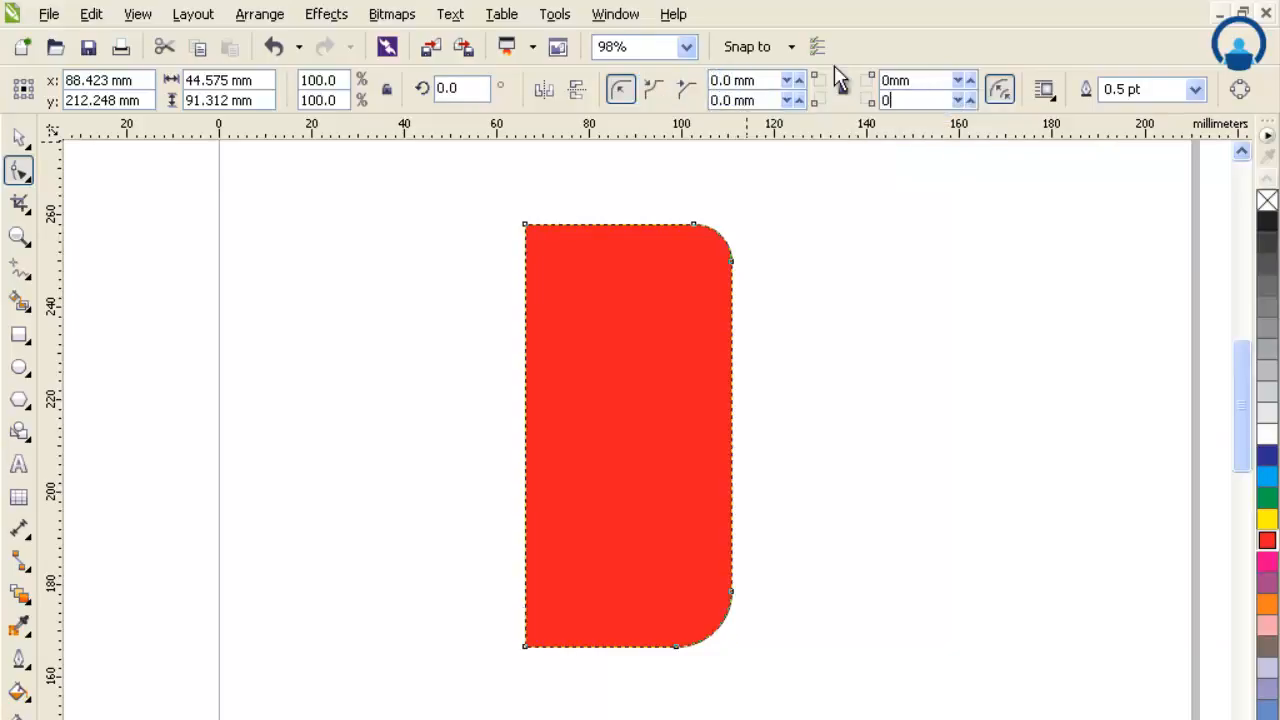
{"action": "key", "text": "Tab"}
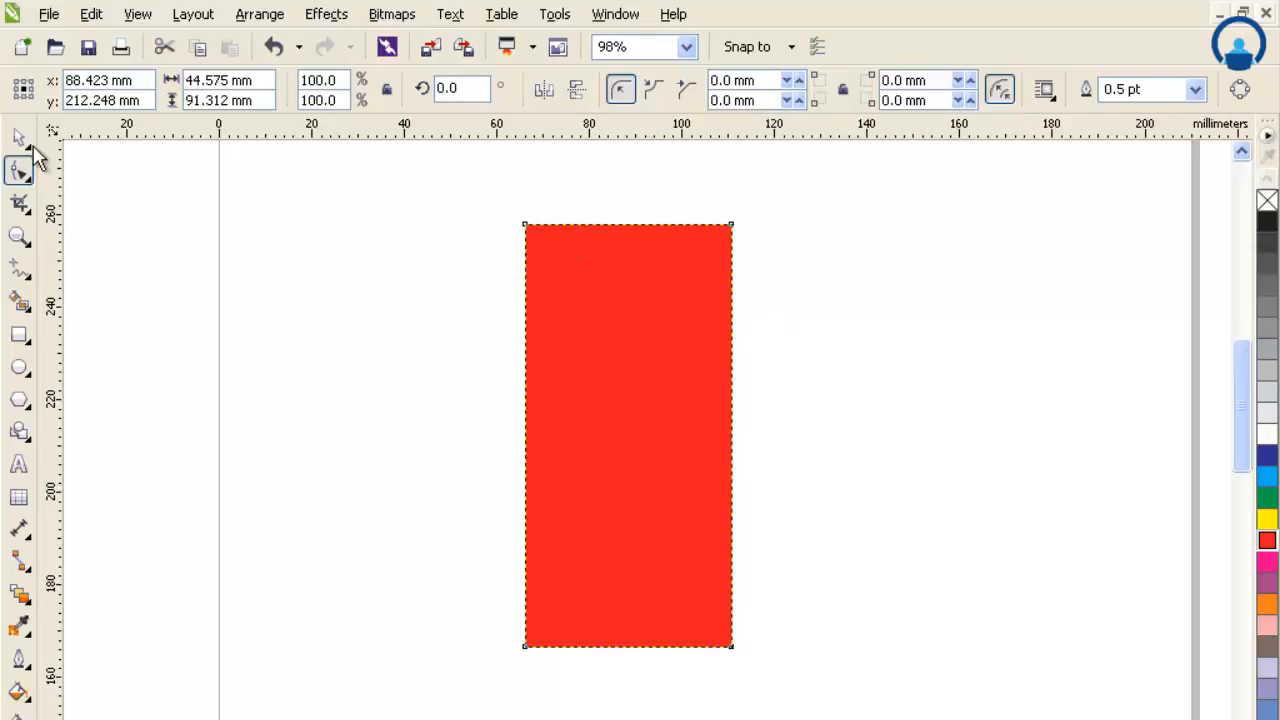
{"action": "left_click", "coordinate": [845, 91]}
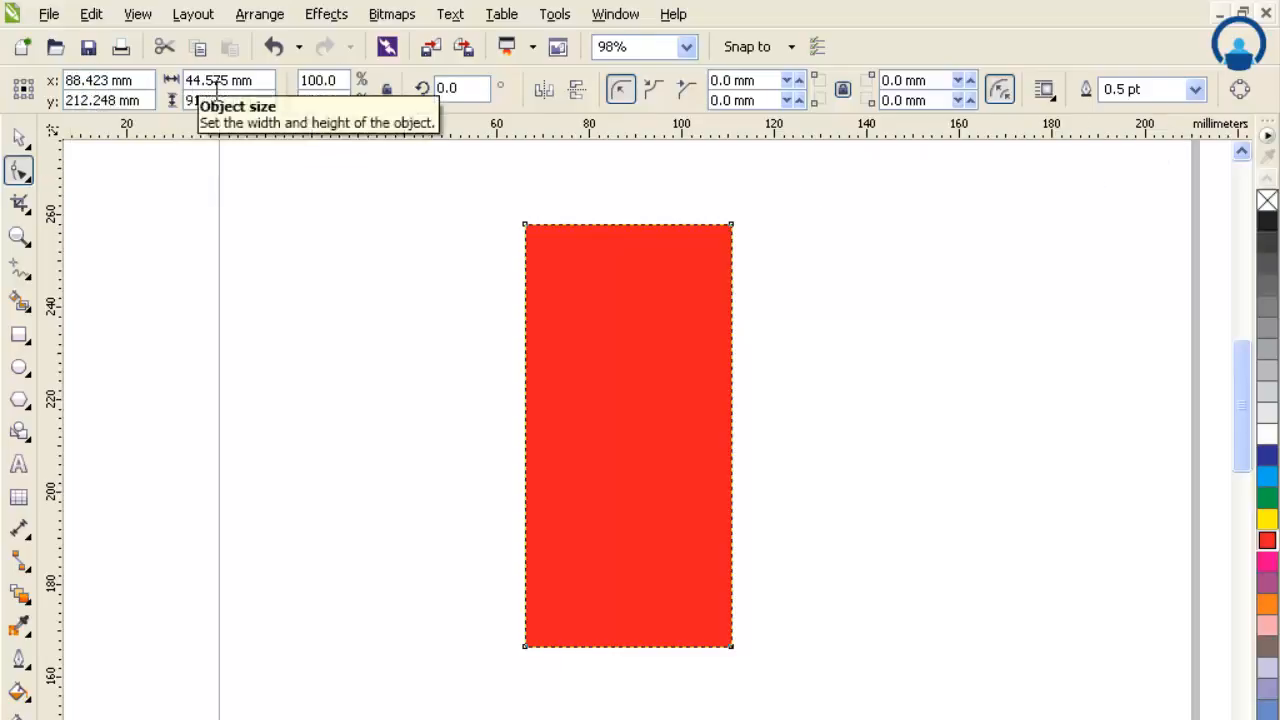
- Select the red rectangle with the Pick tool and move its centre freehand to about X 96 mm, Y 208 mm
{"action": "left_click", "coordinate": [19, 138]}
{"action": "left_click", "coordinate": [775, 259]}
{"action": "left_click", "coordinate": [607, 307]}
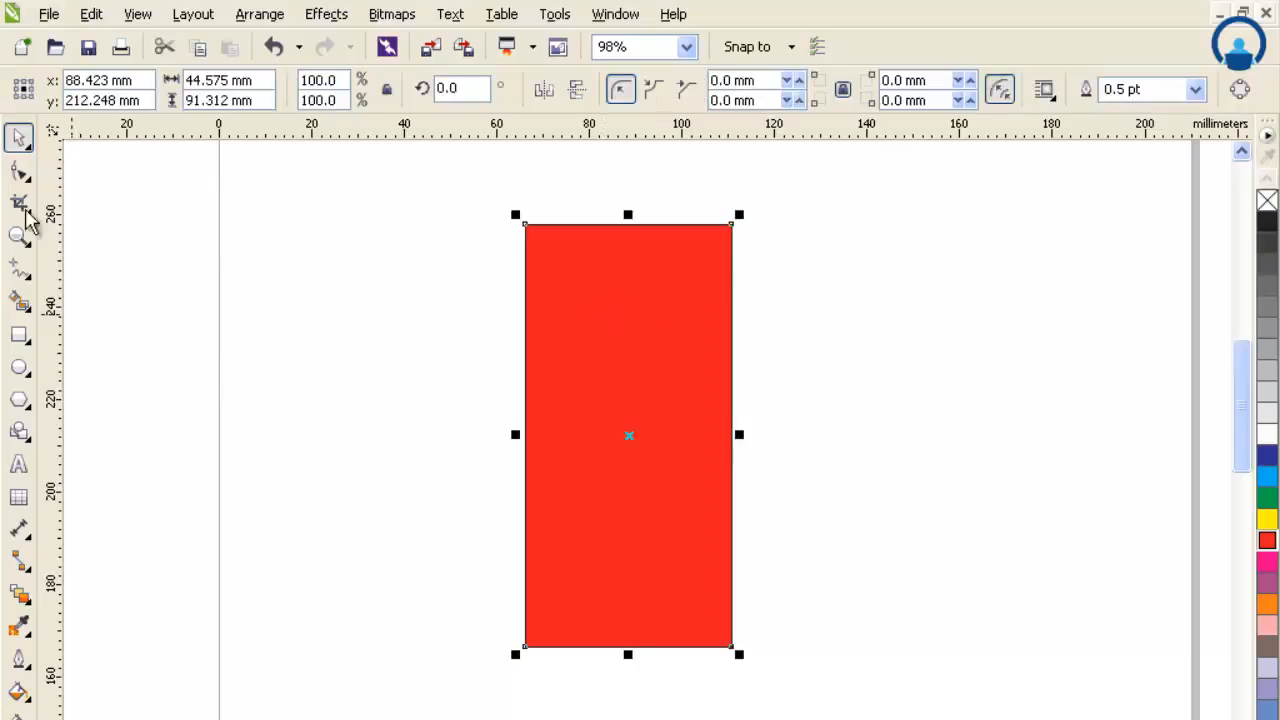
{"action": "left_click", "coordinate": [140, 203]}
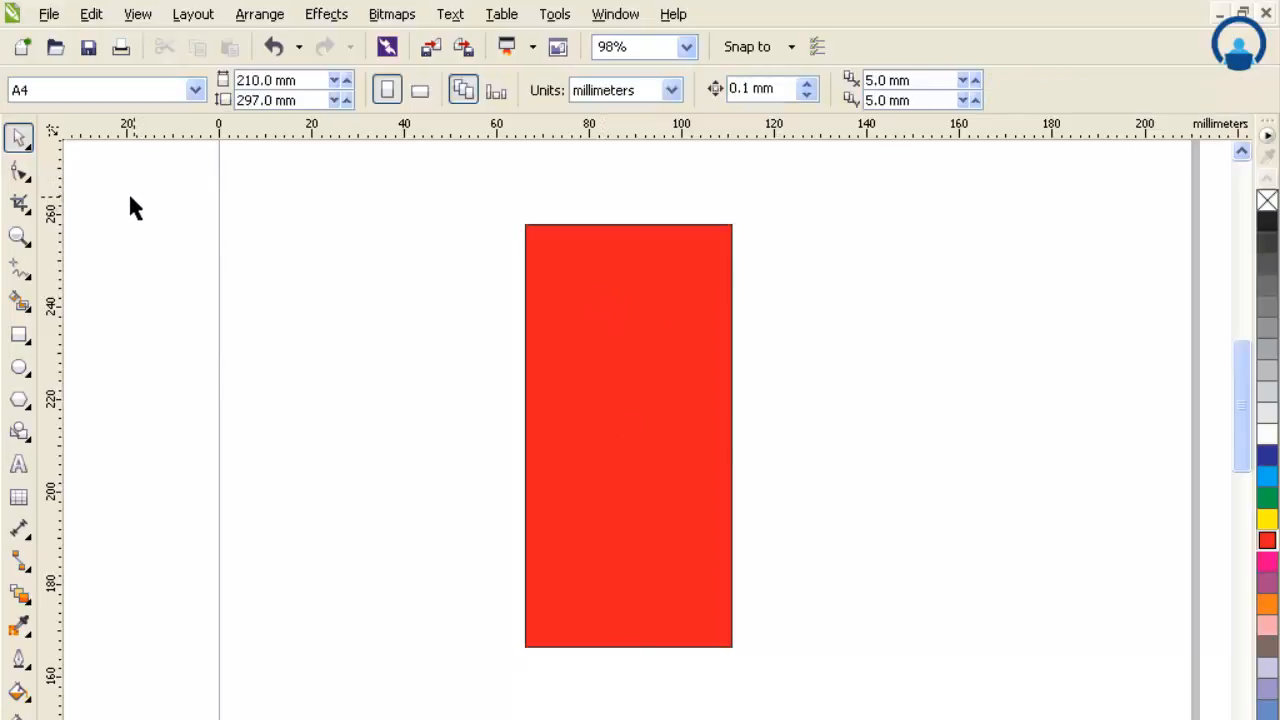
{"action": "left_click", "coordinate": [540, 310]}
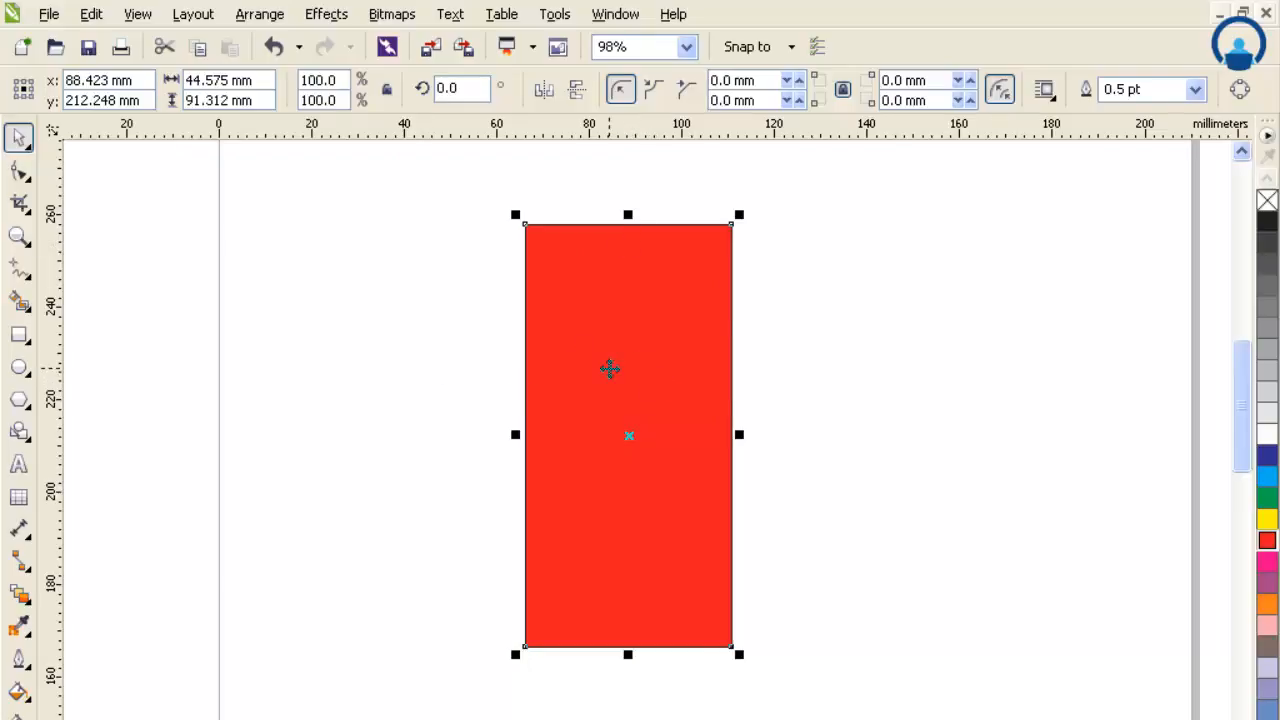
{"action": "mouse_move", "coordinate": [610, 369]}
{"action": "left_mouse_down"}
{"action": "mouse_move", "coordinate": [884, 360]}
{"action": "mouse_move", "coordinate": [420, 343]}
{"action": "mouse_move", "coordinate": [837, 343]}
{"action": "mouse_move", "coordinate": [609, 317]}
{"action": "mouse_move", "coordinate": [660, 363]}
{"action": "mouse_move", "coordinate": [618, 363]}
{"action": "left_mouse_up"}
{"action": "key", "text": "Escape"}
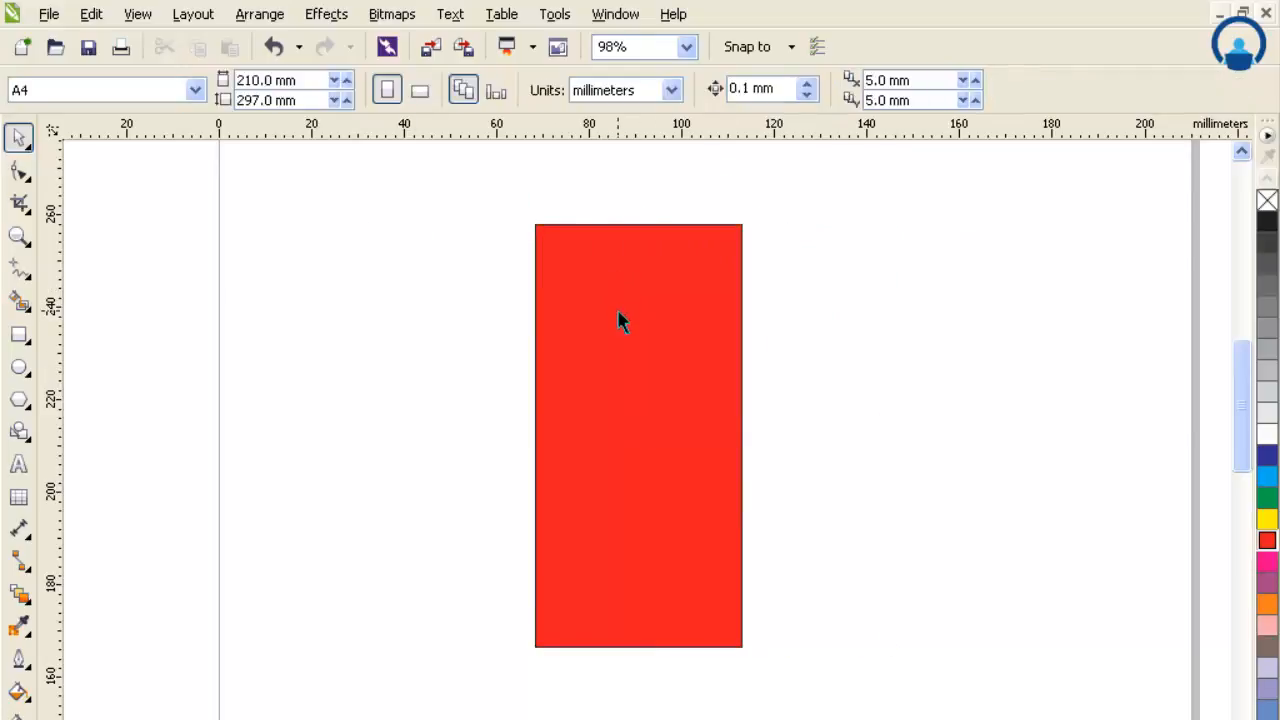
{"action": "left_click", "coordinate": [601, 337]}
{"action": "left_click_drag", "start_coordinate": [601, 318], "coordinate": [677, 292]}
{"action": "left_click_drag", "start_coordinate": [757, 356], "coordinate": [683, 349]}
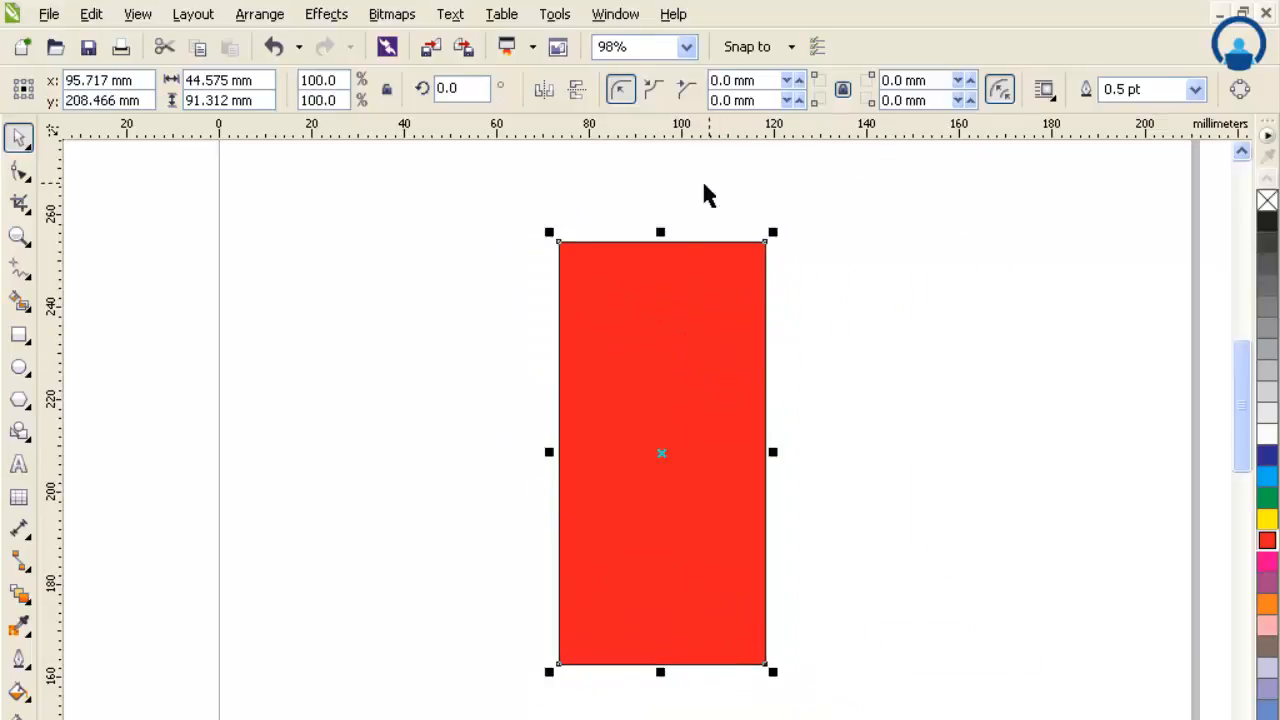
- Resize the red rectangle to a width of 50 mm and a height of 50 mm
{"action": "double_click", "coordinate": [225, 80]}
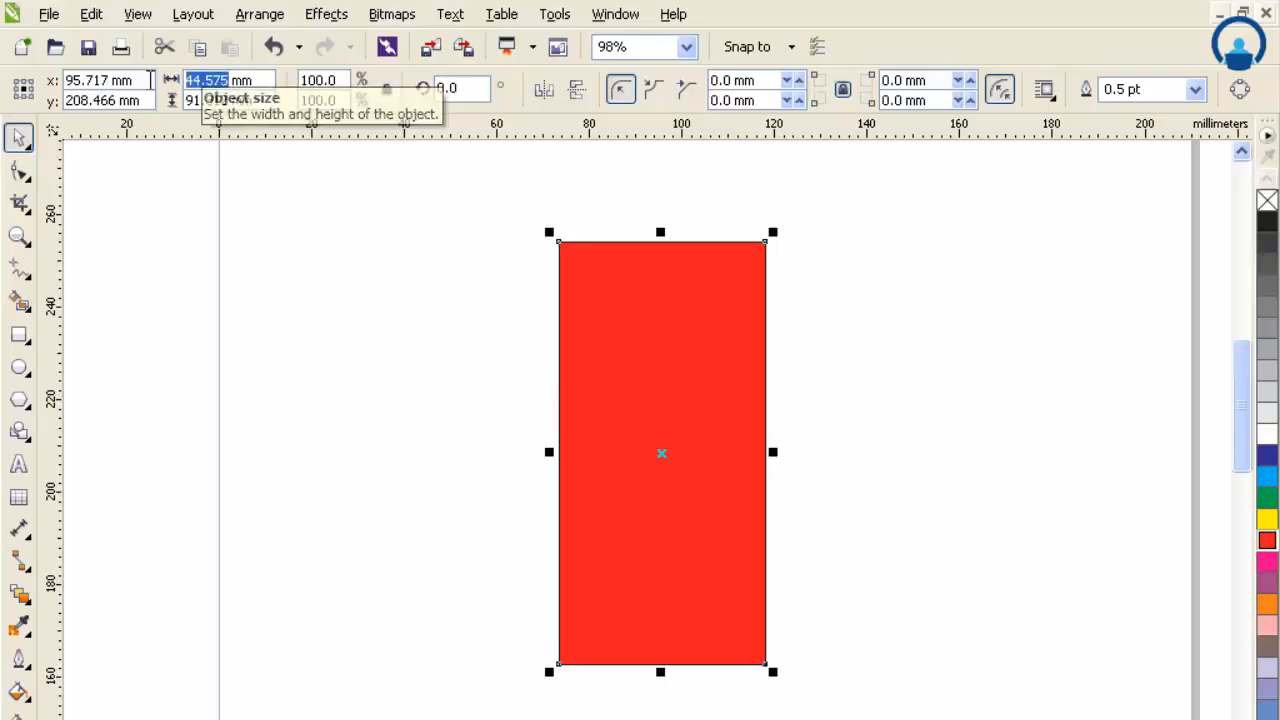
{"action": "type", "text": "50"}
{"action": "key", "text": "Return"}
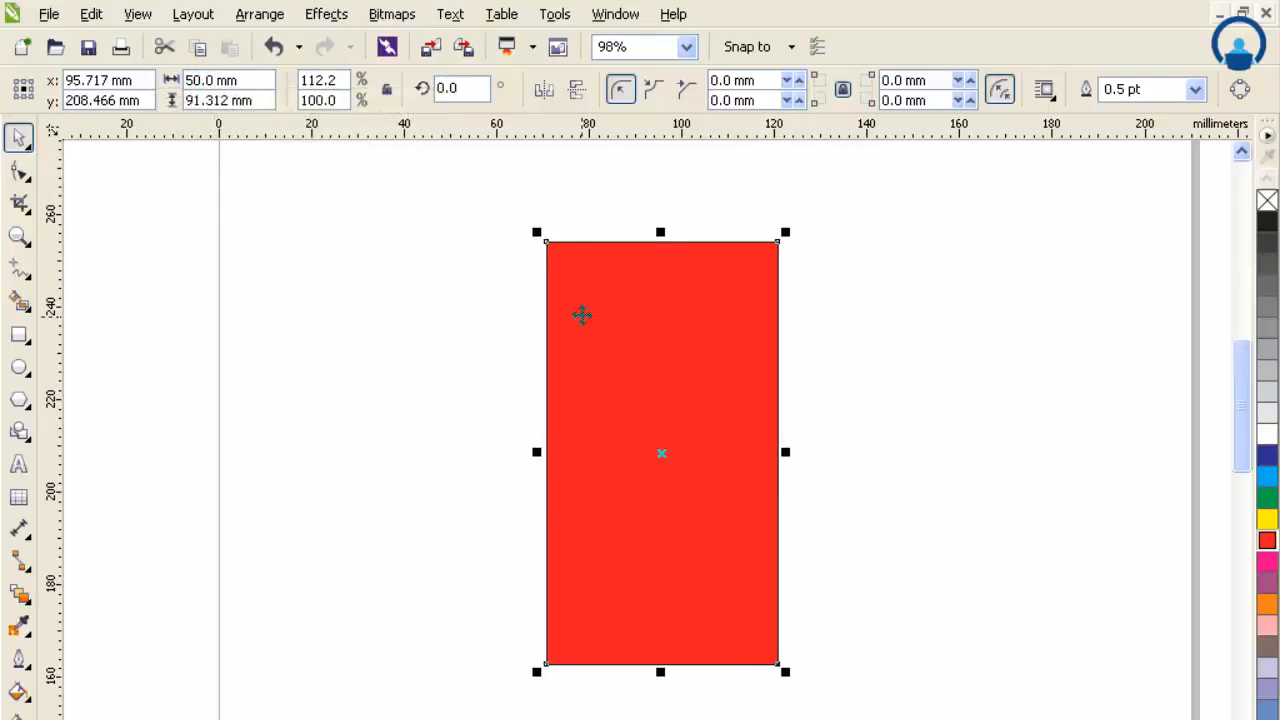
{"action": "double_click", "coordinate": [220, 100]}
{"action": "type", "text": "50"}
{"action": "key", "text": "Return"}
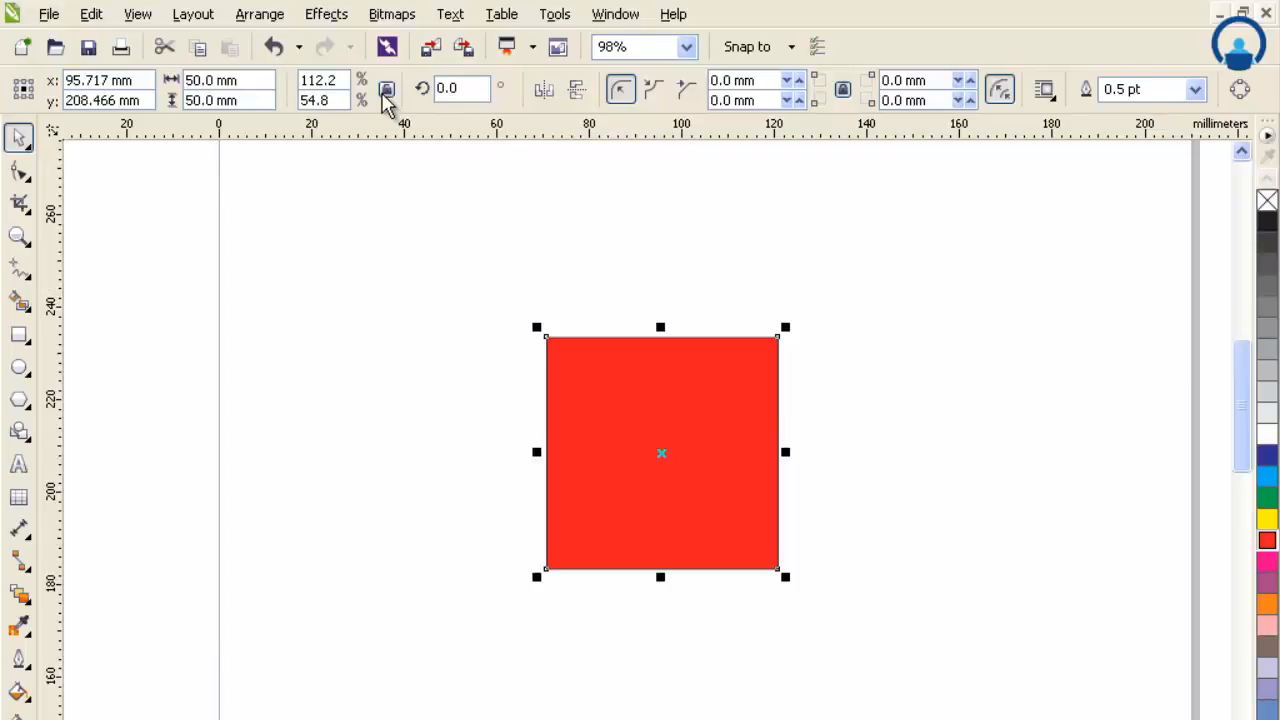
- Lock the size ratio of the red square and scale it proportionally to a width of 80 mm
{"action": "left_click", "coordinate": [388, 93]}
{"action": "left_click_drag", "start_coordinate": [216, 80], "coordinate": [171, 81]}
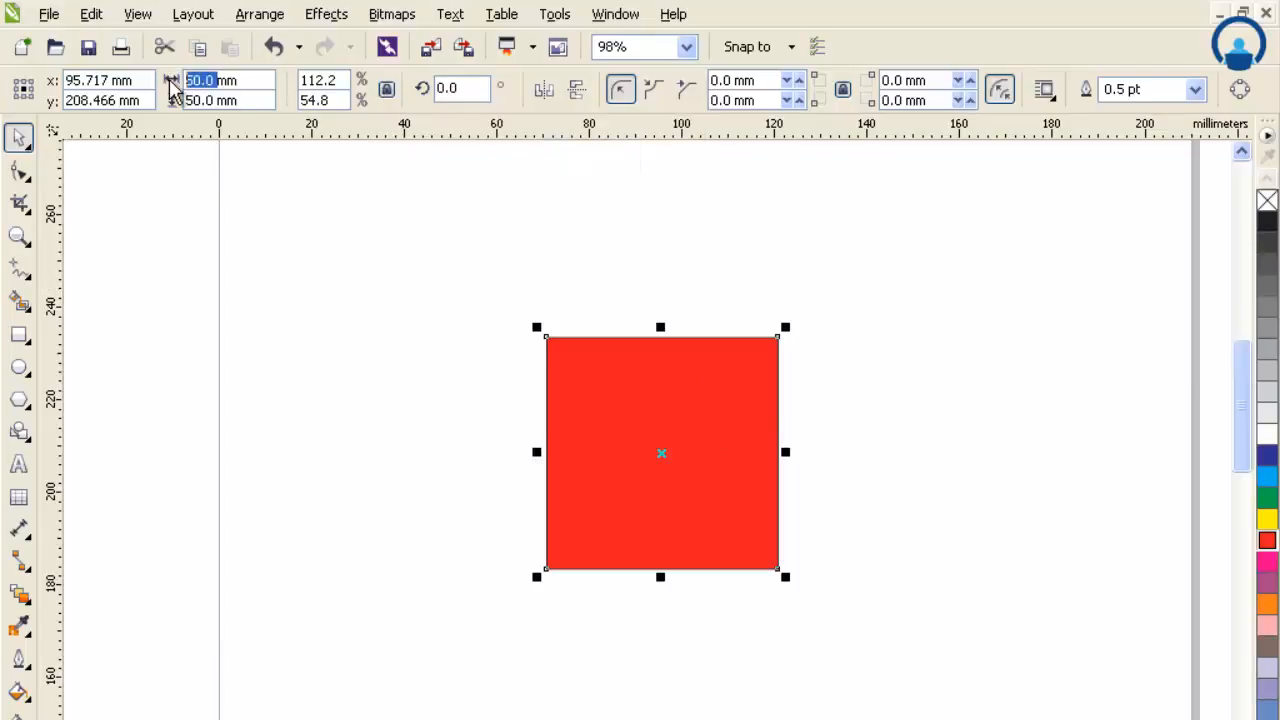
{"action": "type", "text": "80"}
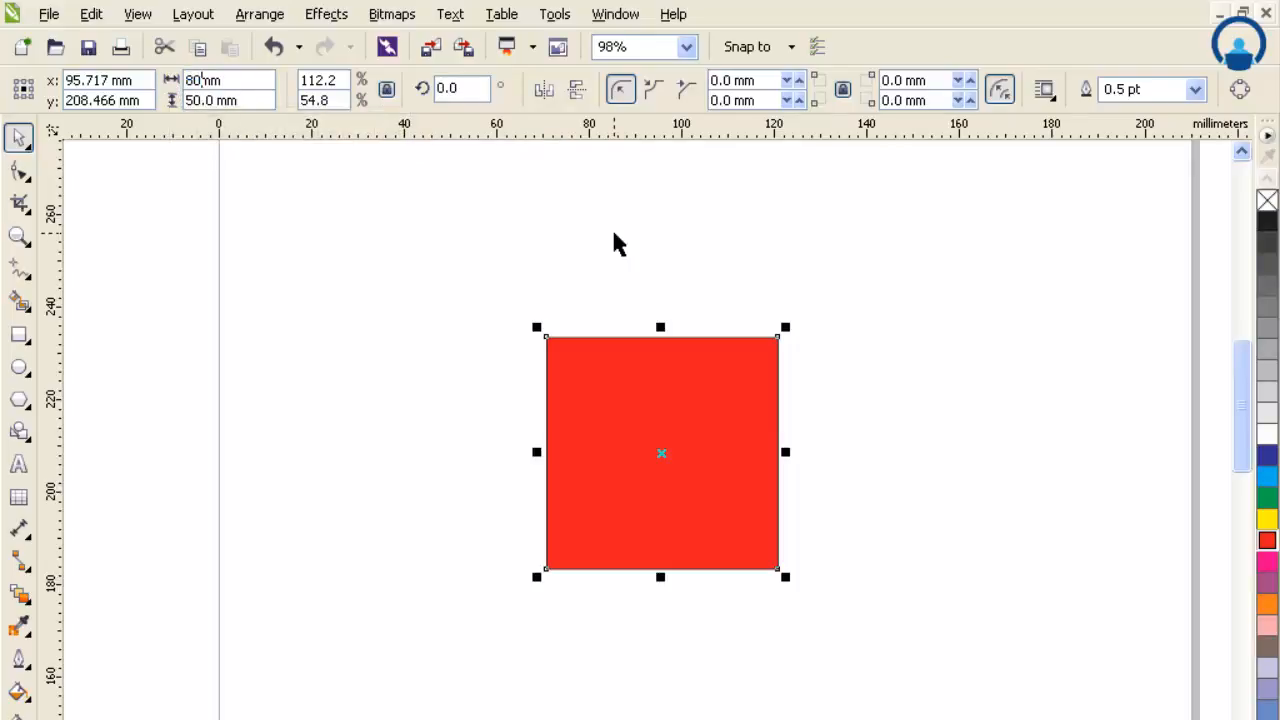
{"action": "key", "text": "Return"}
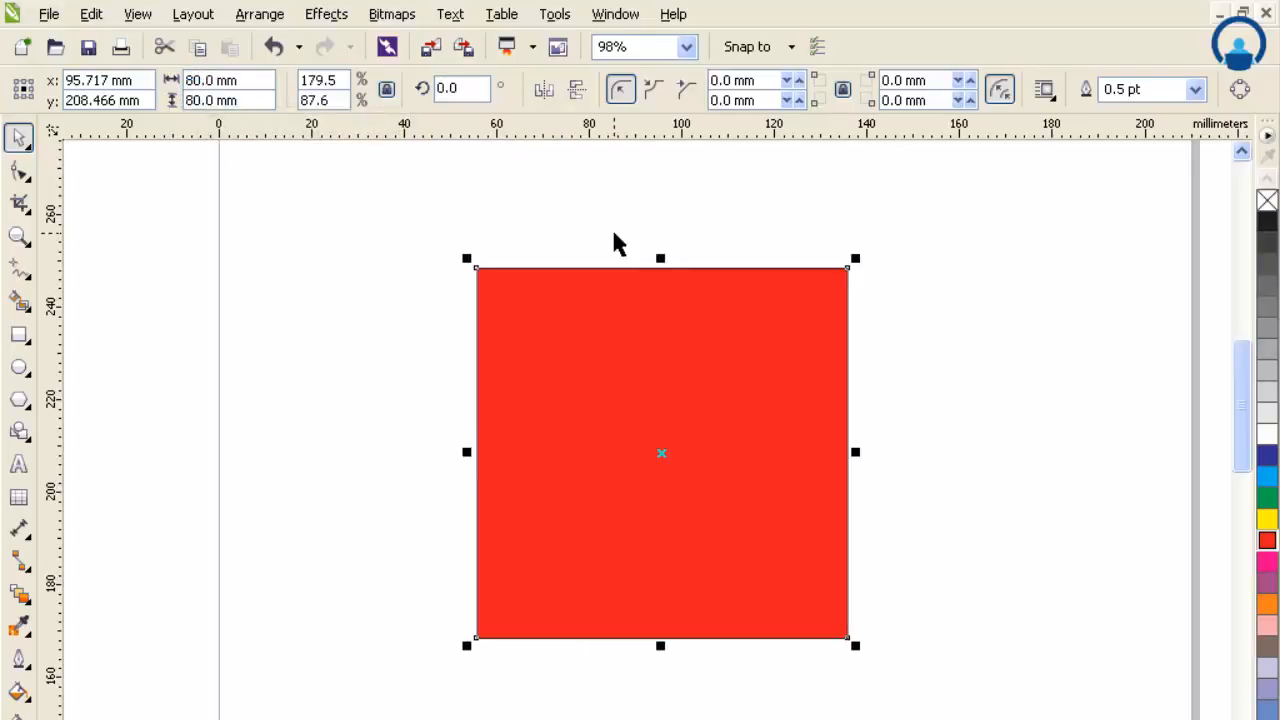
- Unlock the size ratio and set only the red shape's width to 50 mm
{"action": "left_click", "coordinate": [386, 89]}
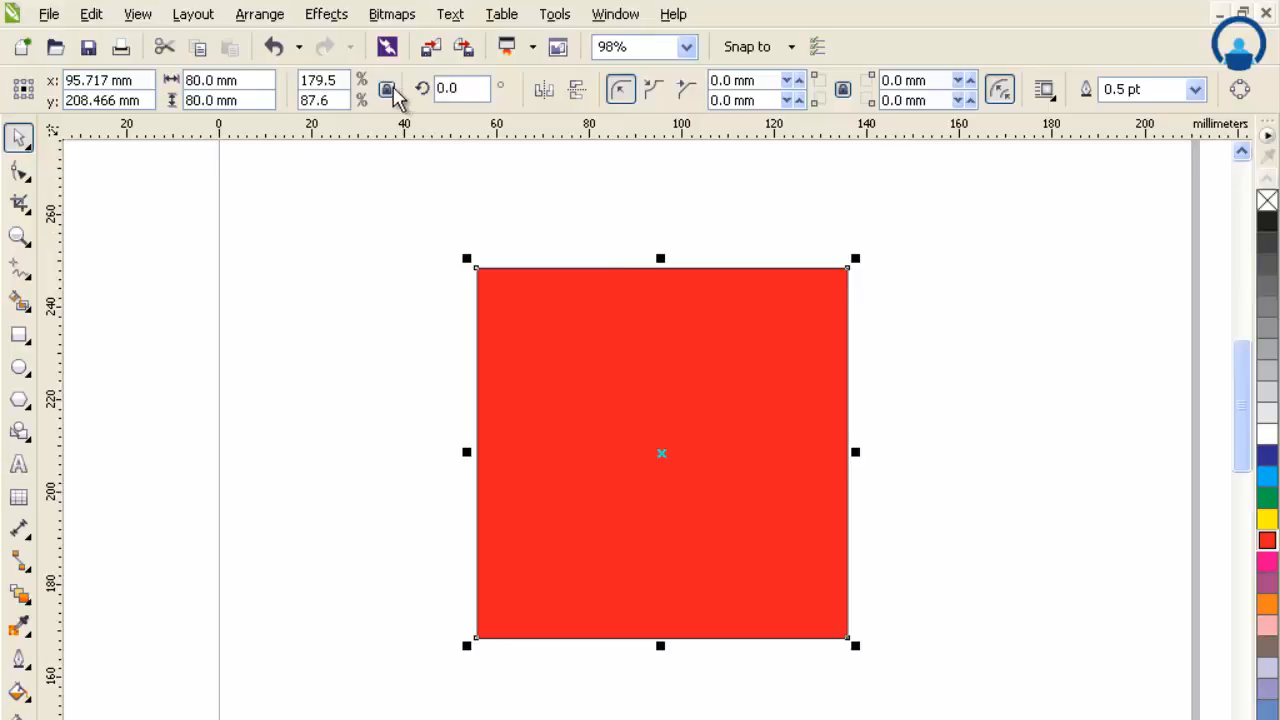
{"action": "double_click", "coordinate": [221, 80]}
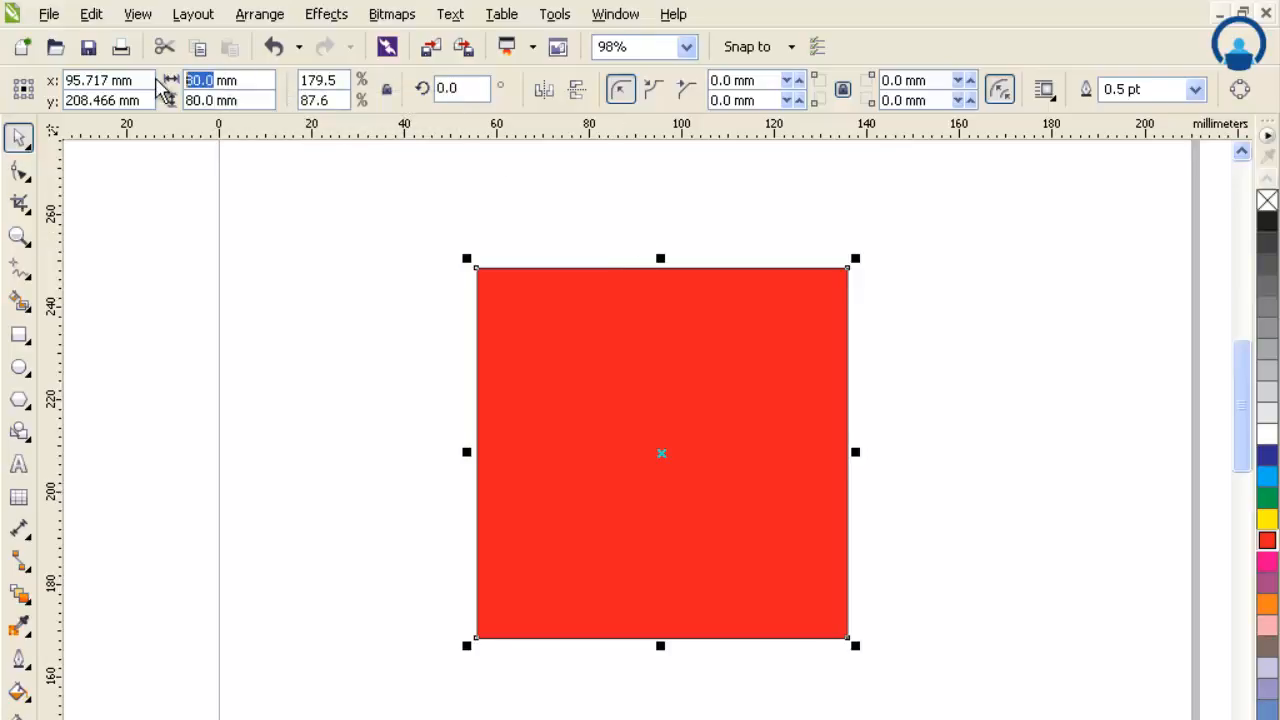
{"action": "type", "text": "50"}
{"action": "key", "text": "Return"}
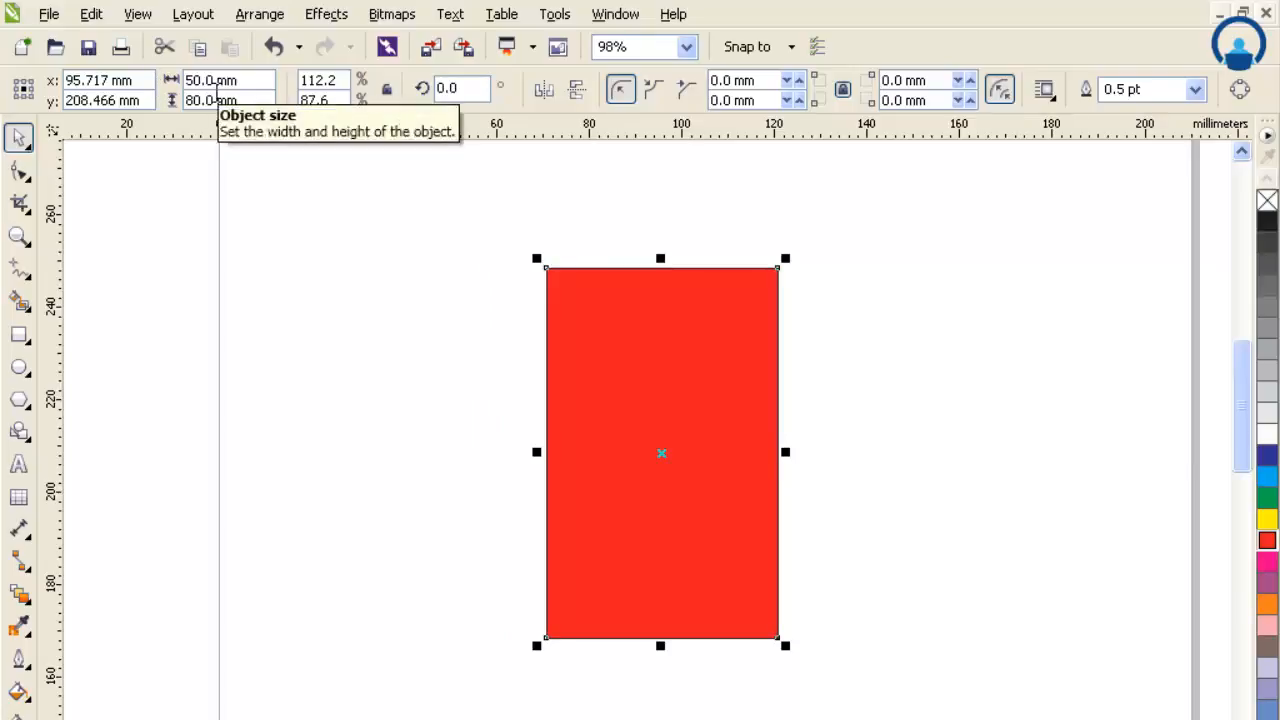
- Set the red rectangle's height to 90 mm and lock its size ratio again
{"action": "double_click", "coordinate": [180, 100]}
{"action": "type", "text": "90"}
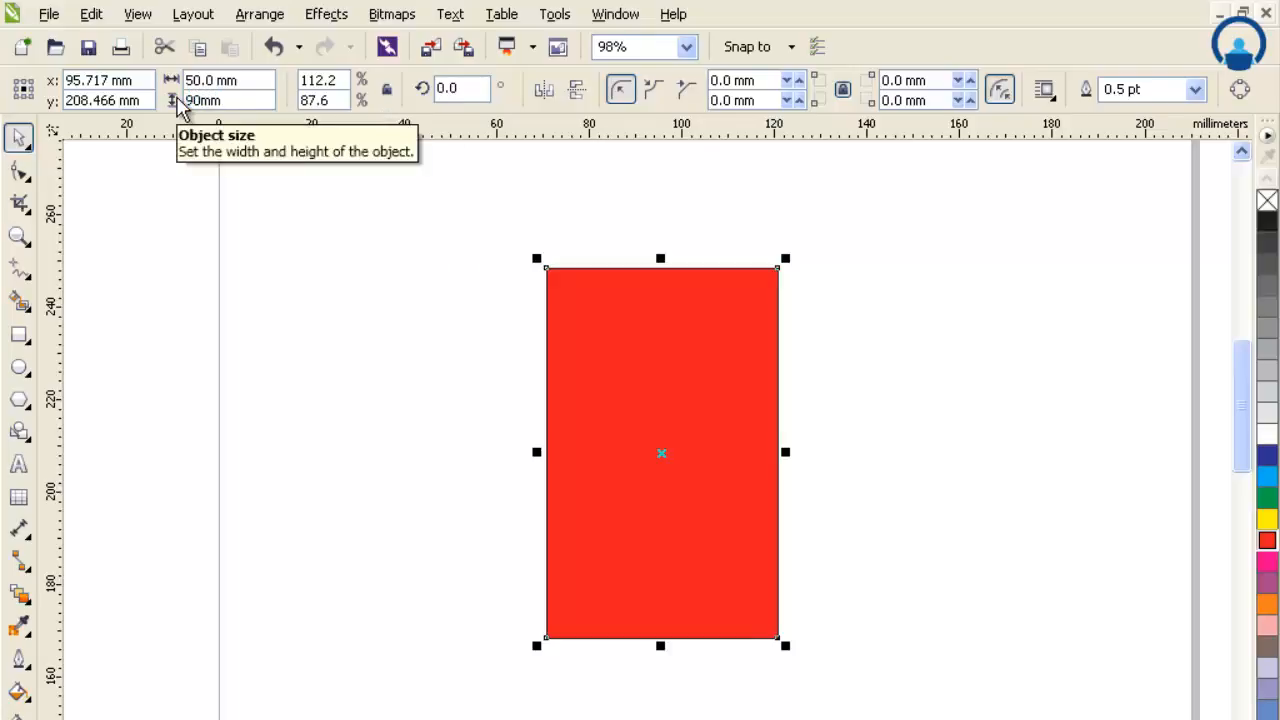
{"action": "key", "text": "Return"}
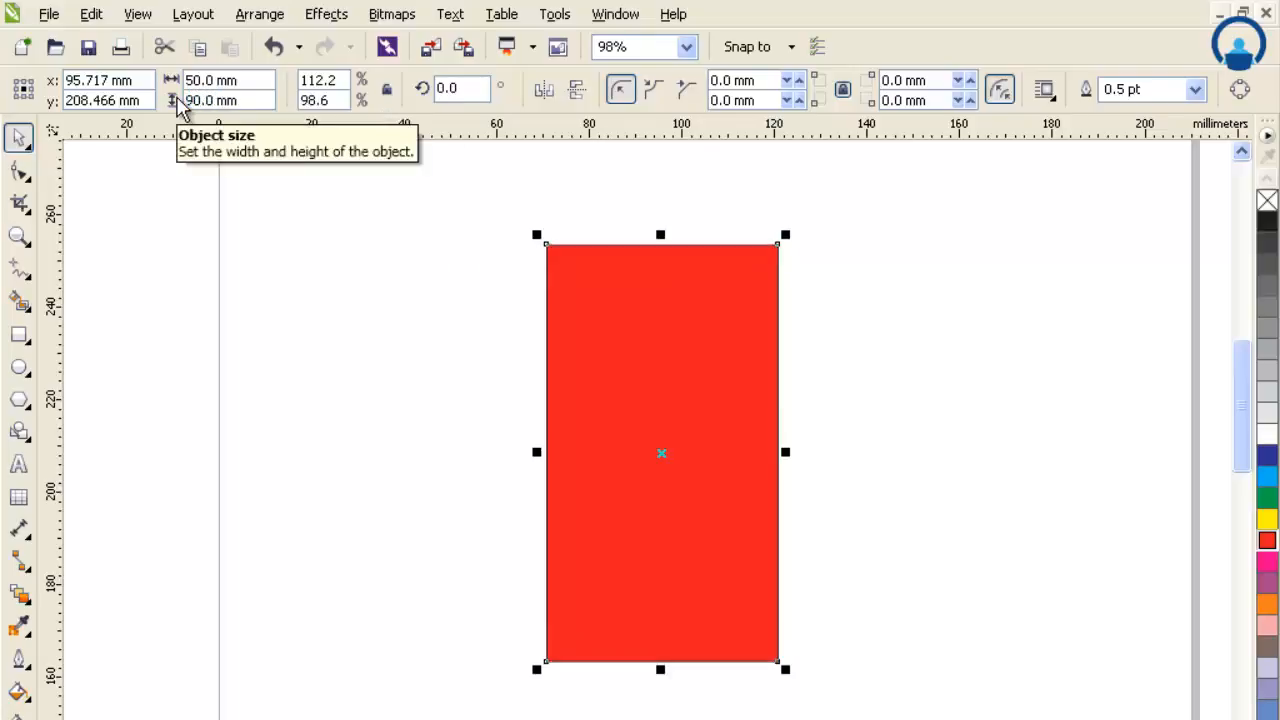
{"action": "left_click", "coordinate": [384, 89]}
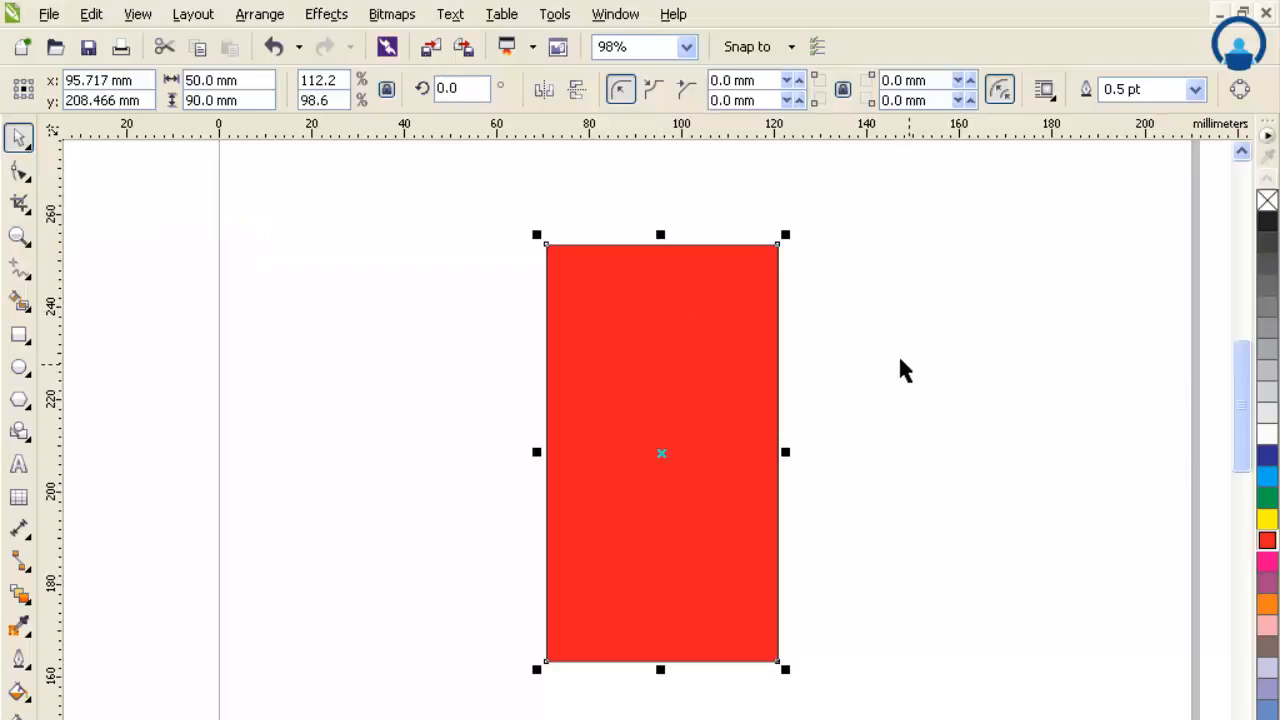
- Replace the red rectangle with a light-blue-filled rectangle about 52 mm wide and 102 mm high
{"action": "left_click", "coordinate": [20, 176]}
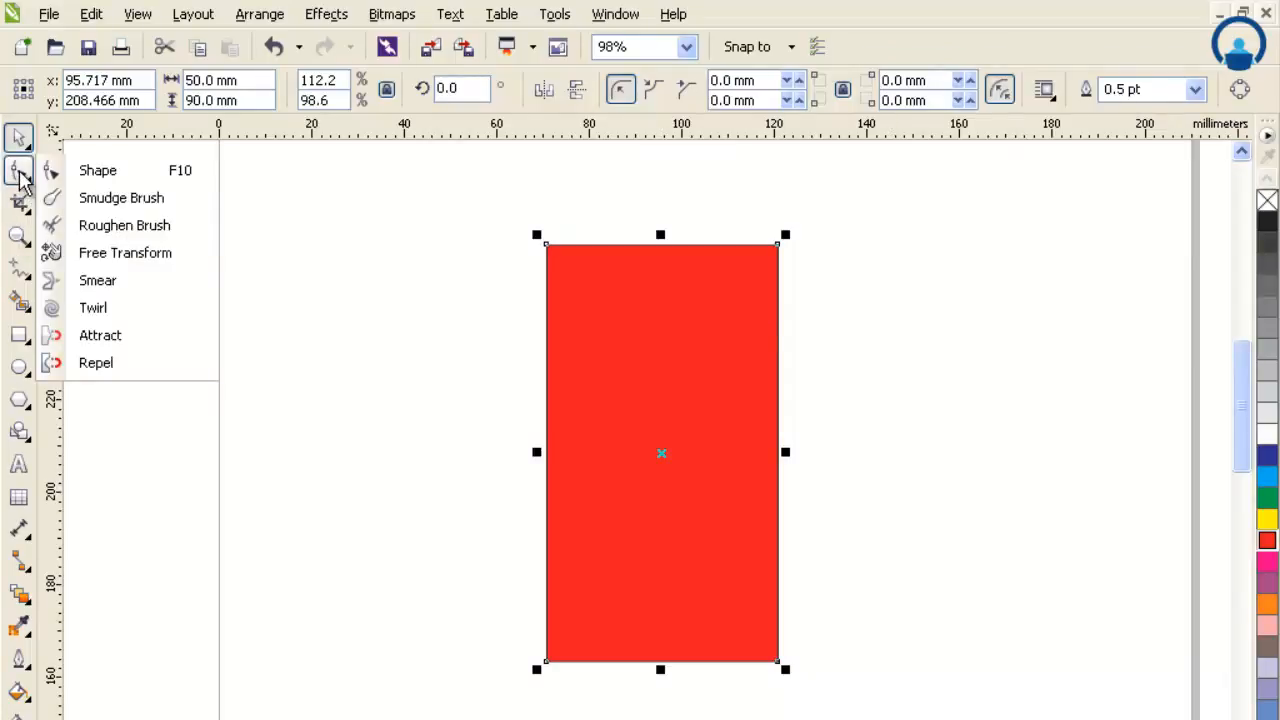
{"action": "left_click", "coordinate": [61, 200]}
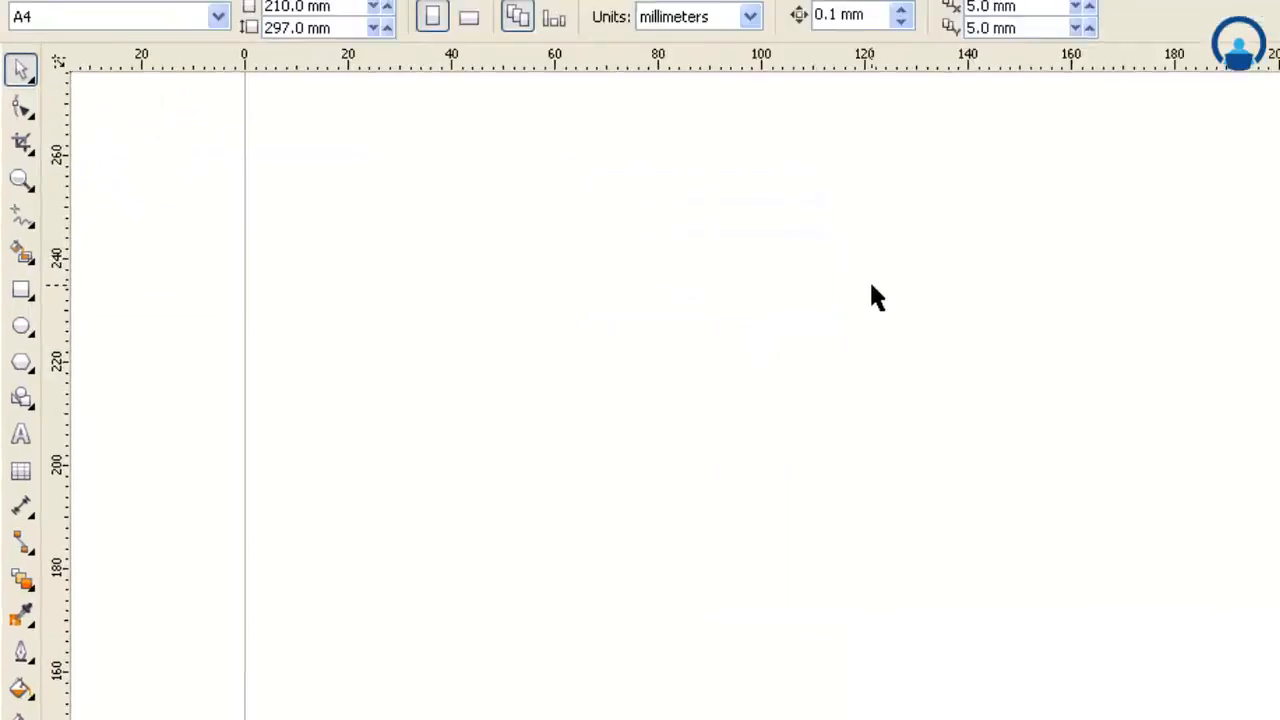
{"action": "left_click", "coordinate": [21, 289]}
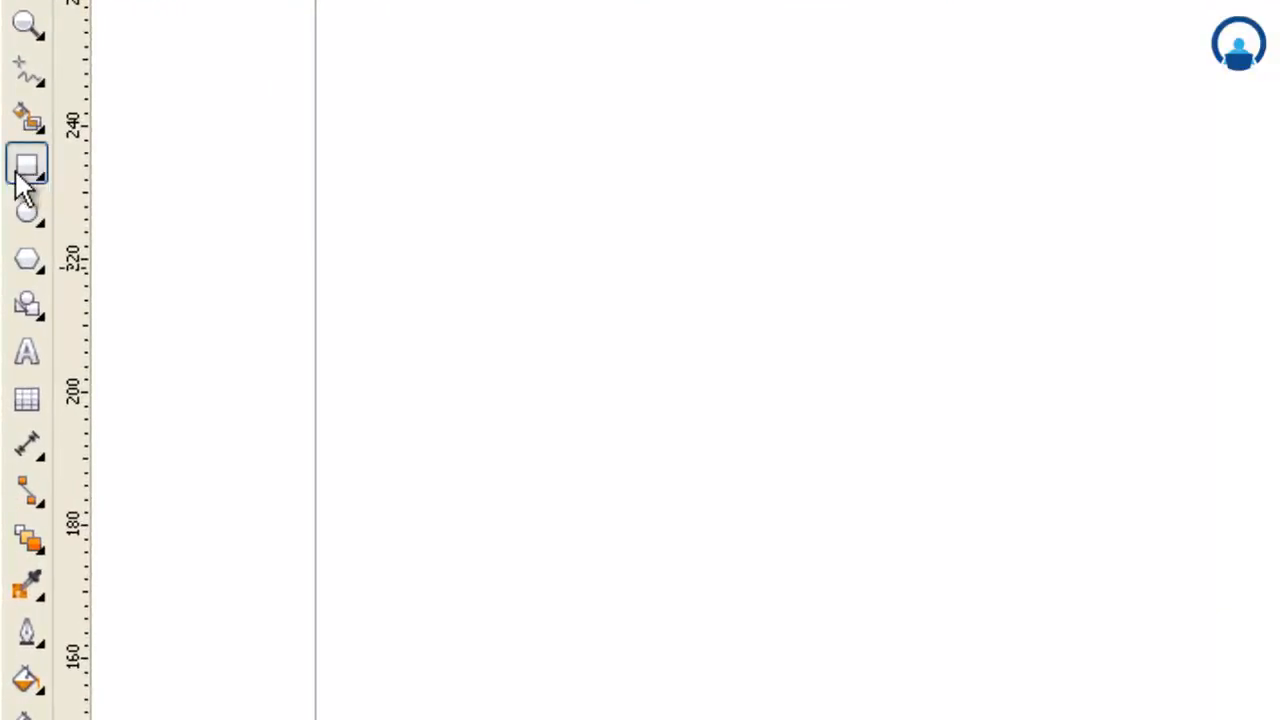
{"action": "left_click_drag", "start_coordinate": [706, 81], "coordinate": [1011, 688]}
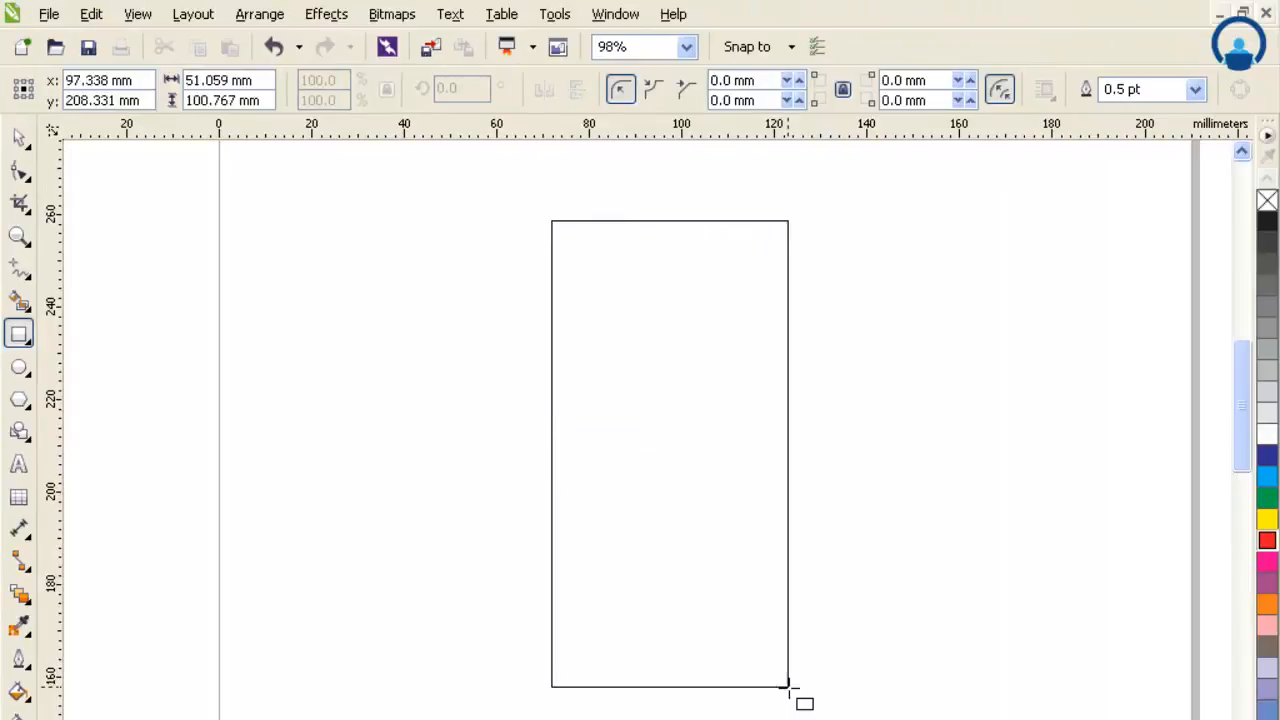
{"action": "left_click_drag", "start_coordinate": [789, 693], "coordinate": [789, 694]}
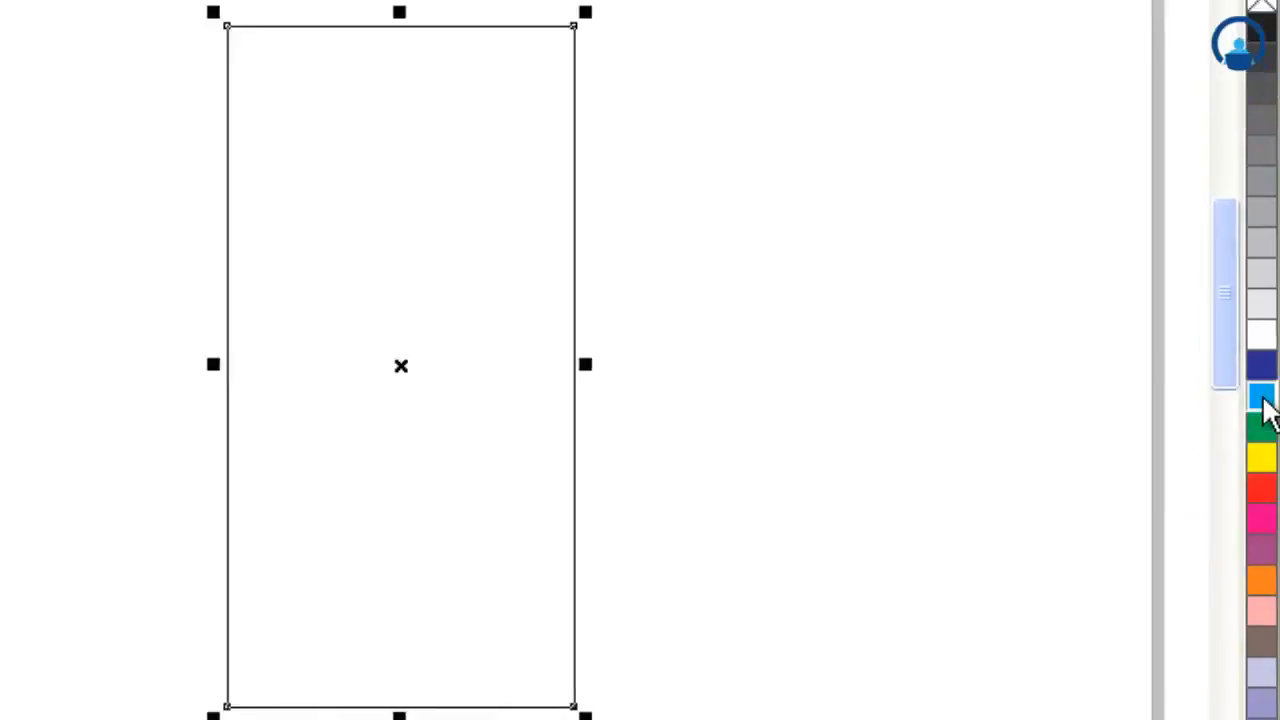
{"action": "left_click", "coordinate": [1263, 400]}
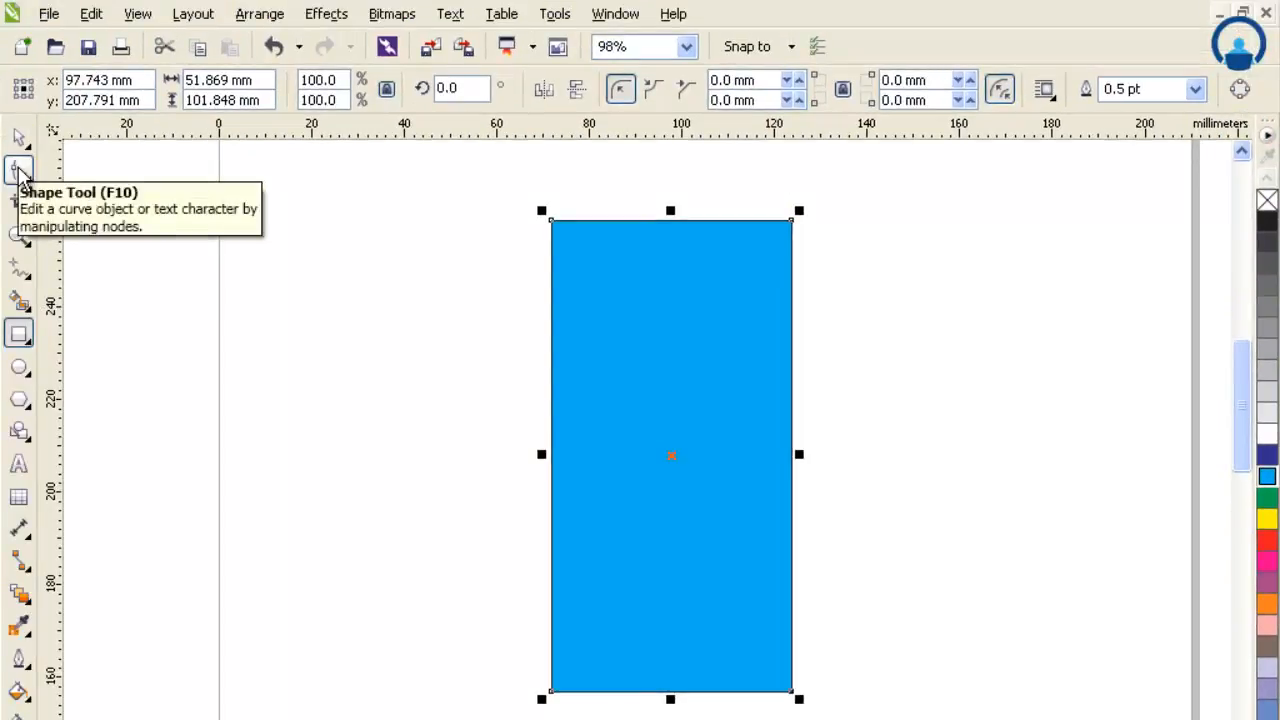
- Activate the Smudge Brush for the blue rectangle and set its nib size to 7 mm
{"action": "left_click", "coordinate": [20, 172]}
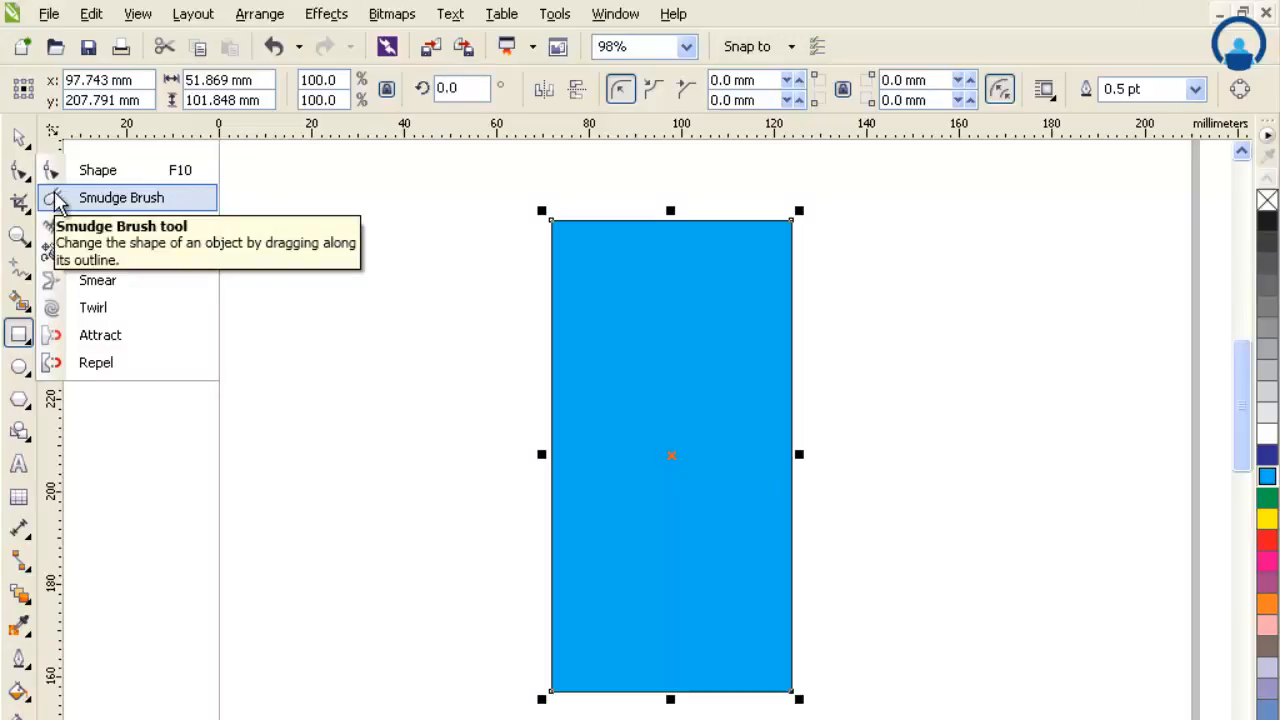
{"action": "left_click", "coordinate": [57, 198]}
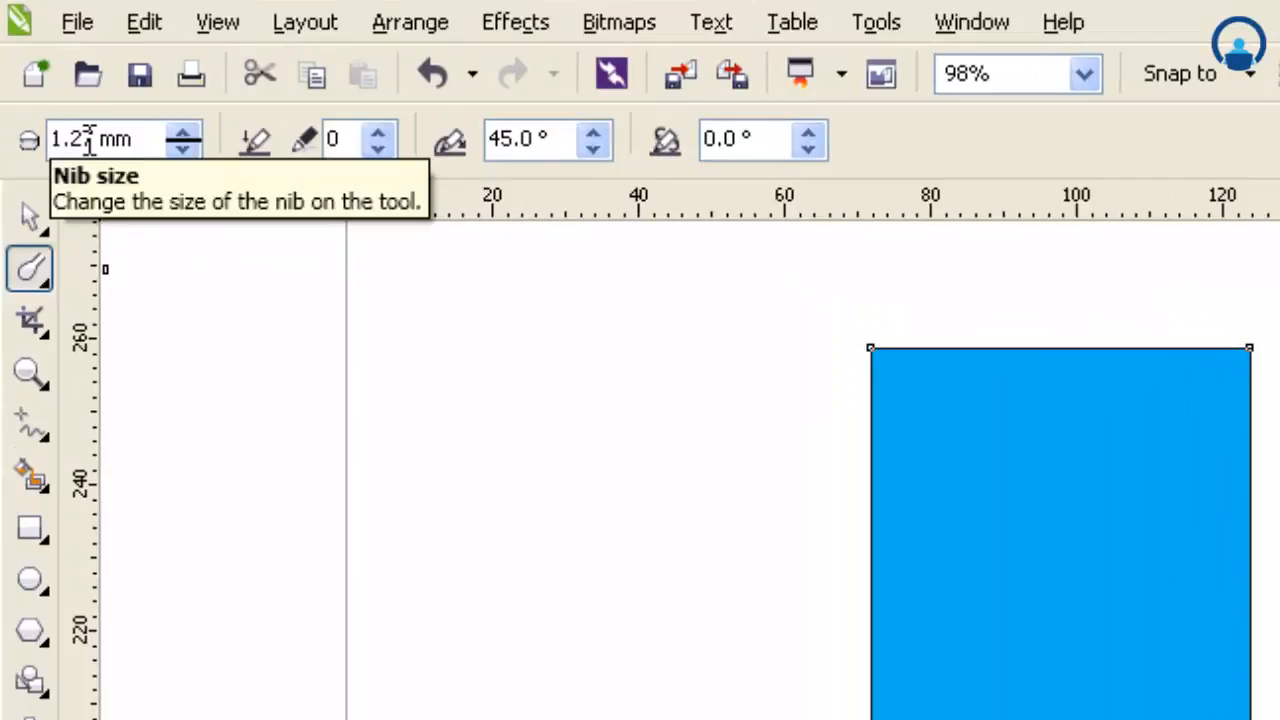
{"action": "left_click", "coordinate": [188, 131]}
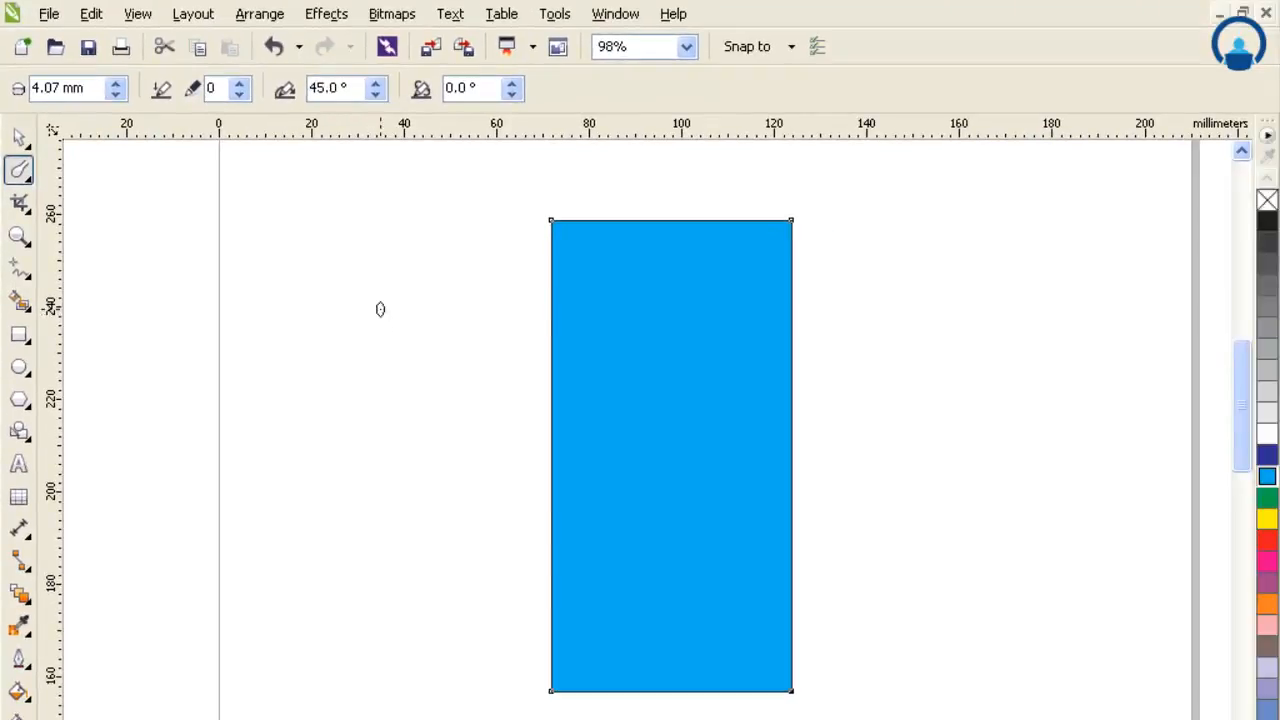
{"action": "left_click", "coordinate": [116, 94]}
{"action": "left_click", "coordinate": [116, 84]}
{"action": "double_click", "coordinate": [30, 88]}
{"action": "type", "text": "7"}
{"action": "key", "text": "Return"}
- Smudge a wavy channel across the blue rectangle's upper part and a straight horizontal one across its middle
{"action": "left_click_drag", "start_coordinate": [549, 247], "coordinate": [557, 260]}
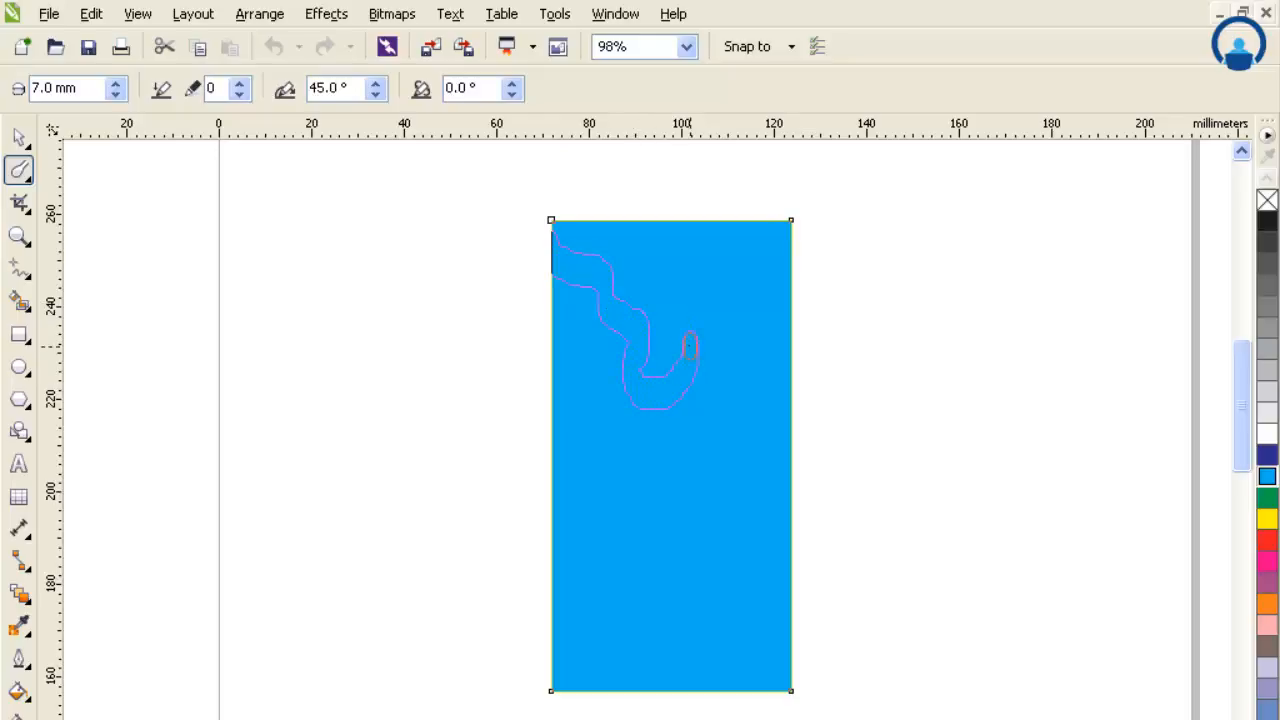
{"action": "left_click_drag", "start_coordinate": [682, 302], "coordinate": [818, 270]}
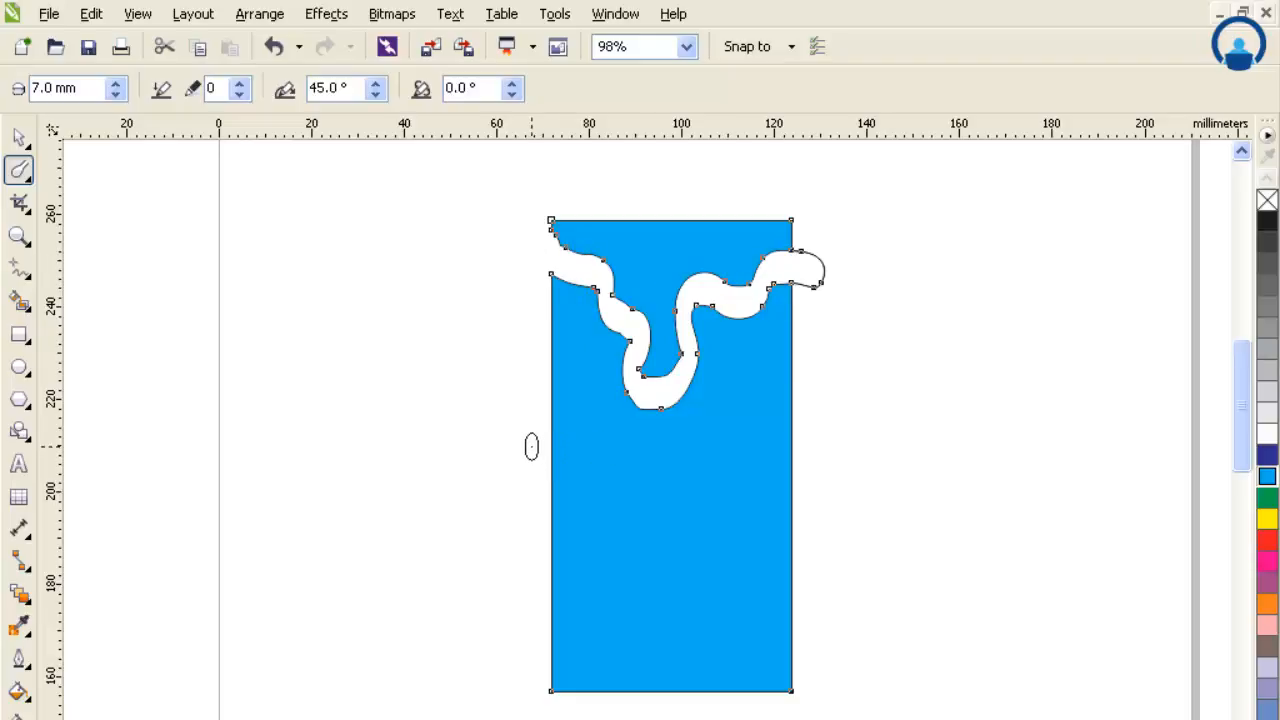
{"action": "key", "text": "ctrl+z"}
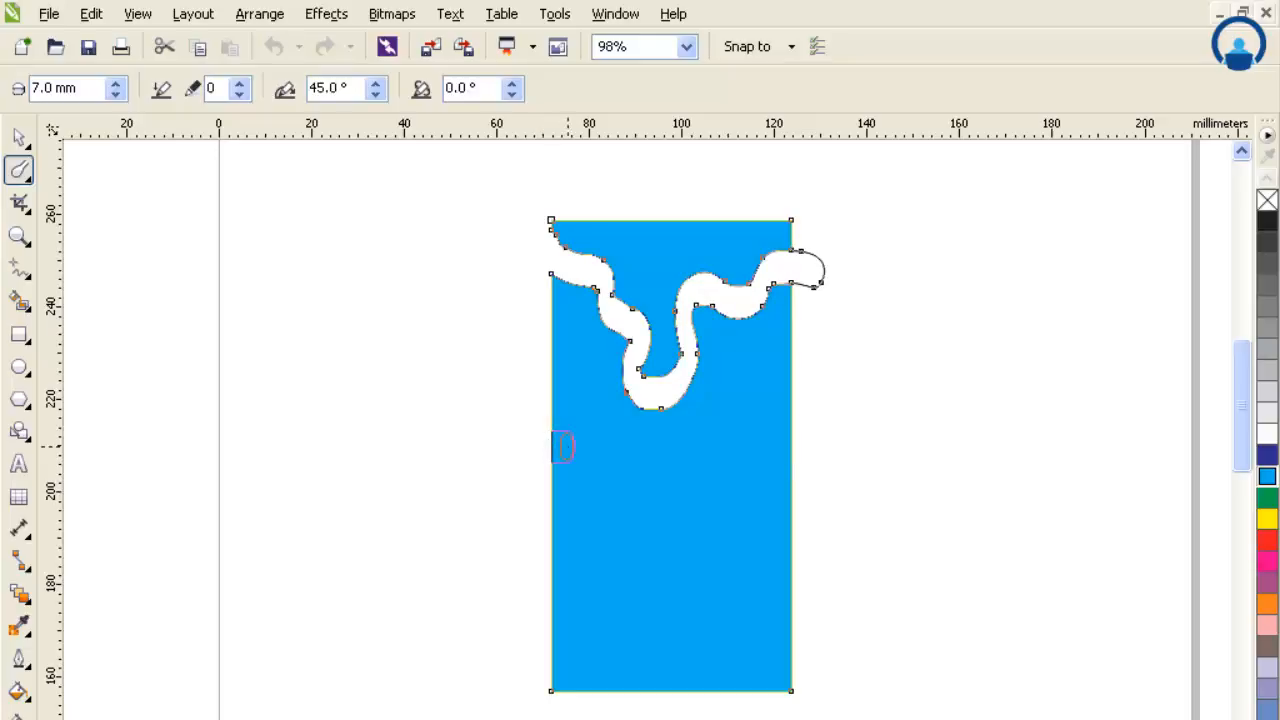
{"action": "left_click_drag", "start_coordinate": [615, 446], "coordinate": [806, 446]}
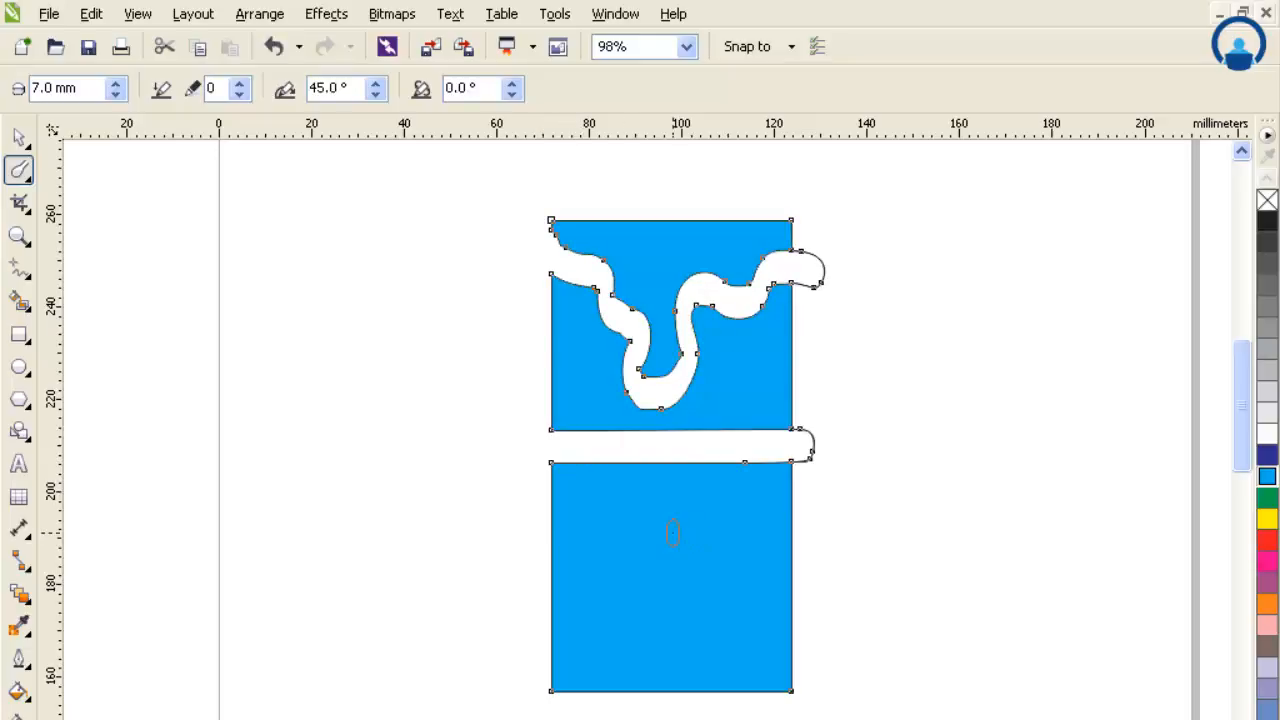
- Set the brush's dryout to 9 and smudge short tapering strokes into both side edges of the lower blue piece
{"action": "left_click", "coordinate": [240, 86]}
{"action": "left_click", "coordinate": [240, 86]}
{"action": "left_click", "coordinate": [240, 86]}
{"action": "left_click", "coordinate": [240, 86]}
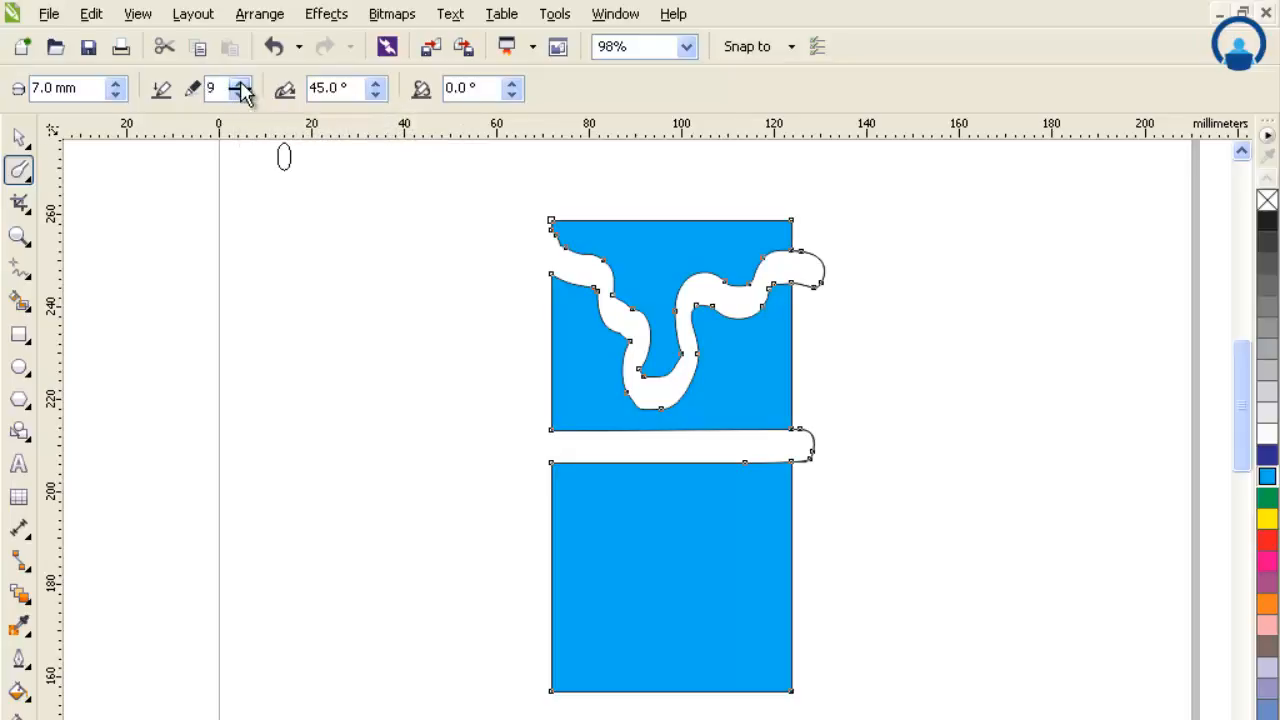
{"action": "mouse_move", "coordinate": [552, 542]}
{"action": "left_mouse_down"}
{"action": "mouse_move", "coordinate": [664, 530]}
{"action": "mouse_move", "coordinate": [635, 505]}
{"action": "mouse_move", "coordinate": [633, 519]}
{"action": "mouse_move", "coordinate": [728, 531]}
{"action": "left_mouse_up"}
{"action": "left_click_drag", "start_coordinate": [815, 522], "coordinate": [752, 522]}
{"action": "left_click_drag", "start_coordinate": [812, 580], "coordinate": [762, 578]}
{"action": "left_click_drag", "start_coordinate": [484, 600], "coordinate": [598, 573]}
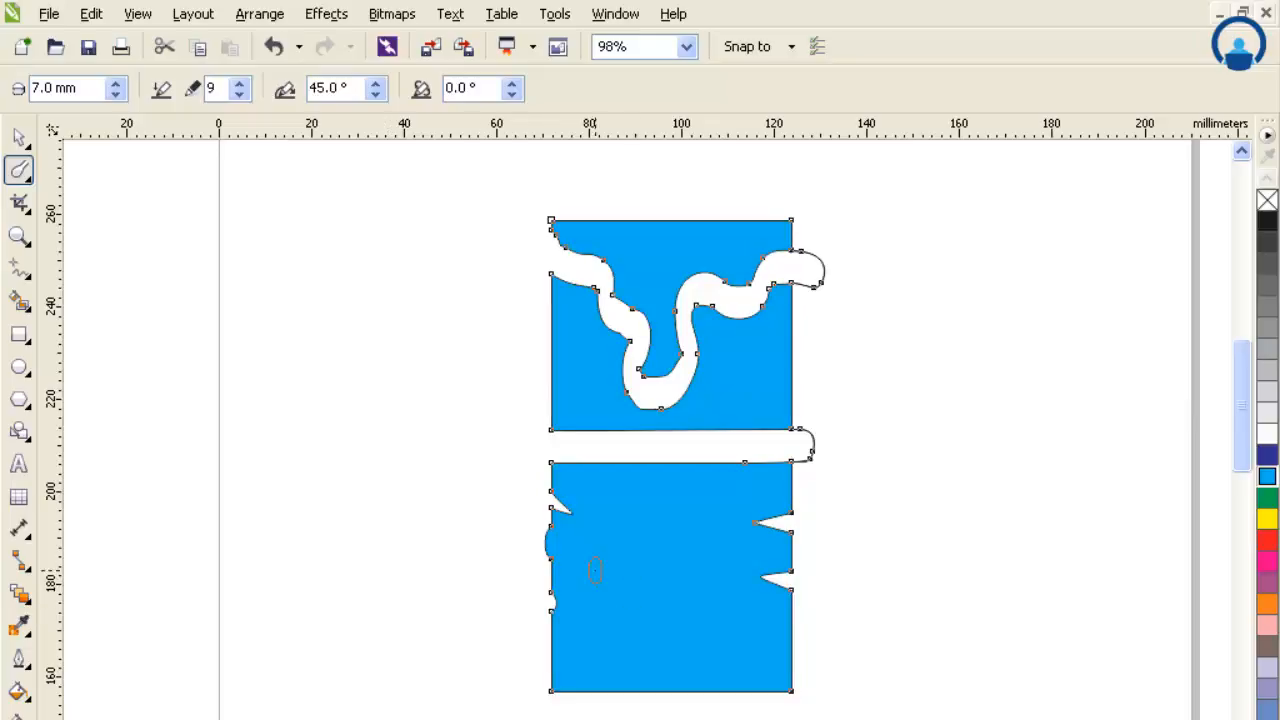
- Smudge one tapering stroke into the lower blue piece's top edge and three into its bottom edge
{"action": "left_click_drag", "start_coordinate": [609, 453], "coordinate": [732, 570]}
{"action": "left_click_drag", "start_coordinate": [636, 712], "coordinate": [636, 646]}
{"action": "left_click_drag", "start_coordinate": [689, 706], "coordinate": [697, 656]}
{"action": "left_click_drag", "start_coordinate": [746, 707], "coordinate": [733, 655]}
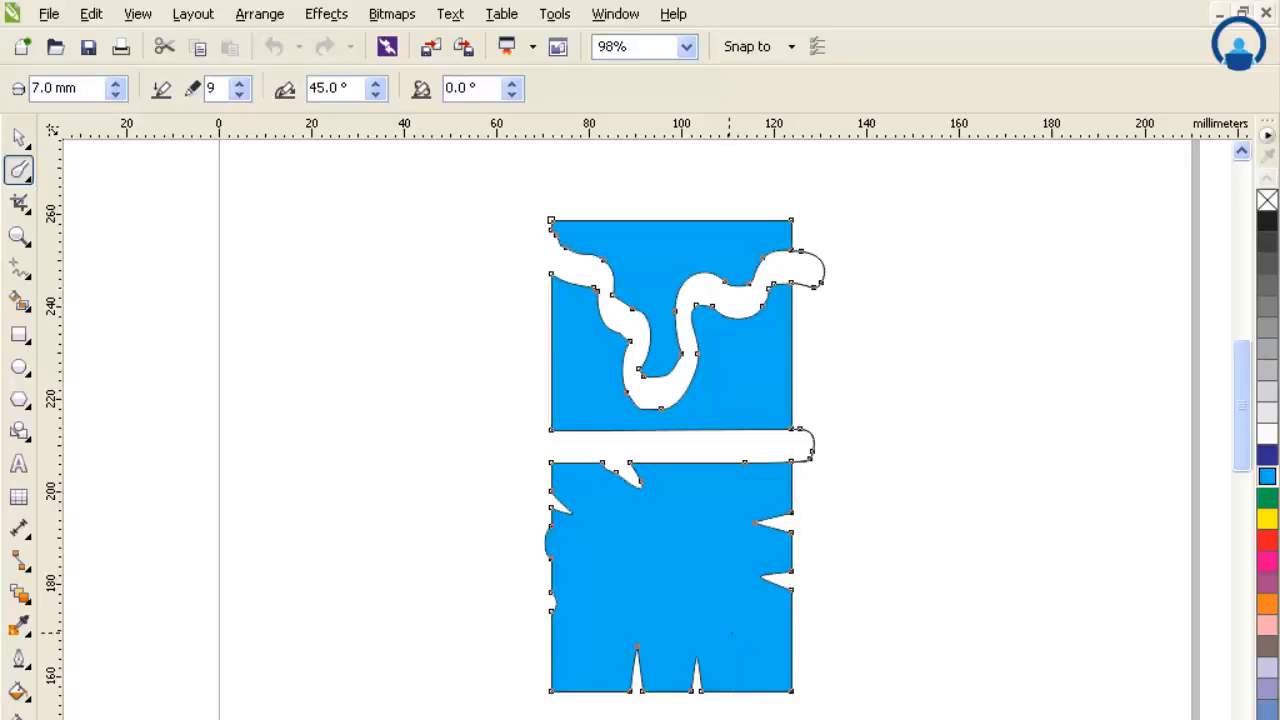
- Set the dryout to 10 and smudge short notches into the upper blue piece's top and left edges
{"action": "left_click", "coordinate": [240, 85]}
{"action": "left_click_drag", "start_coordinate": [628, 208], "coordinate": [628, 320]}
{"action": "left_click_drag", "start_coordinate": [660, 222], "coordinate": [660, 245]}
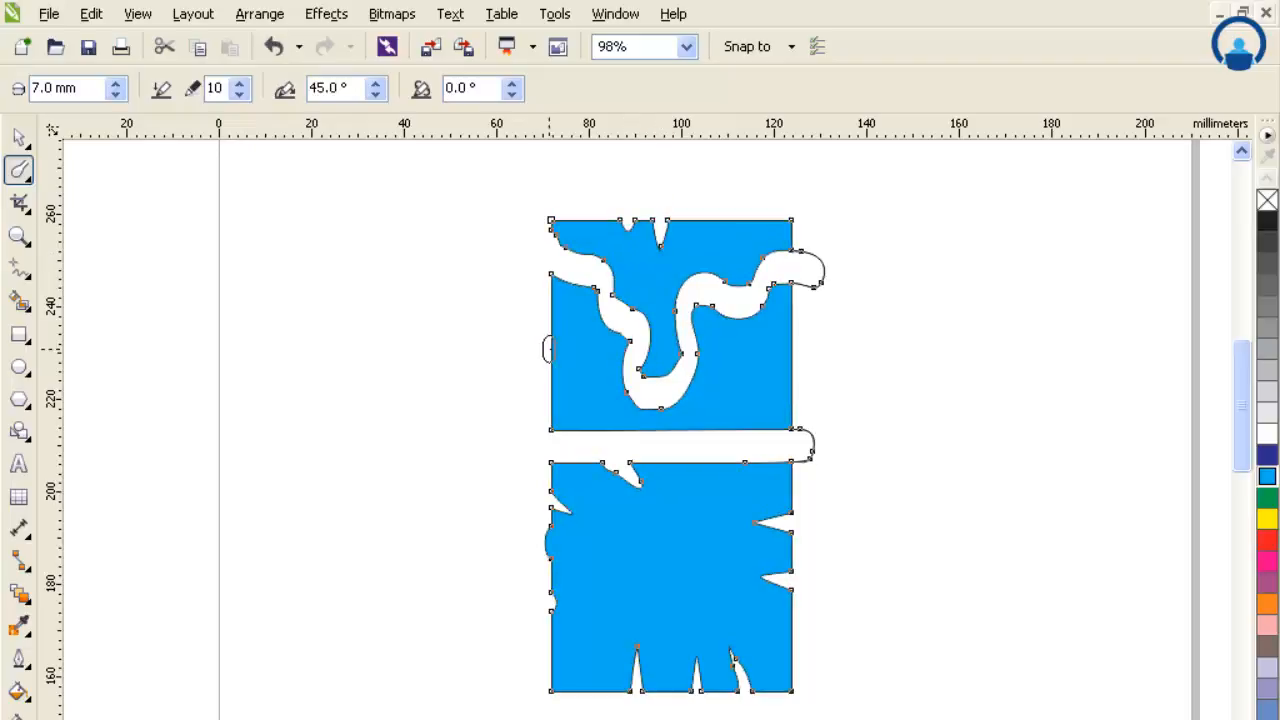
{"action": "left_click_drag", "start_coordinate": [549, 343], "coordinate": [580, 343]}
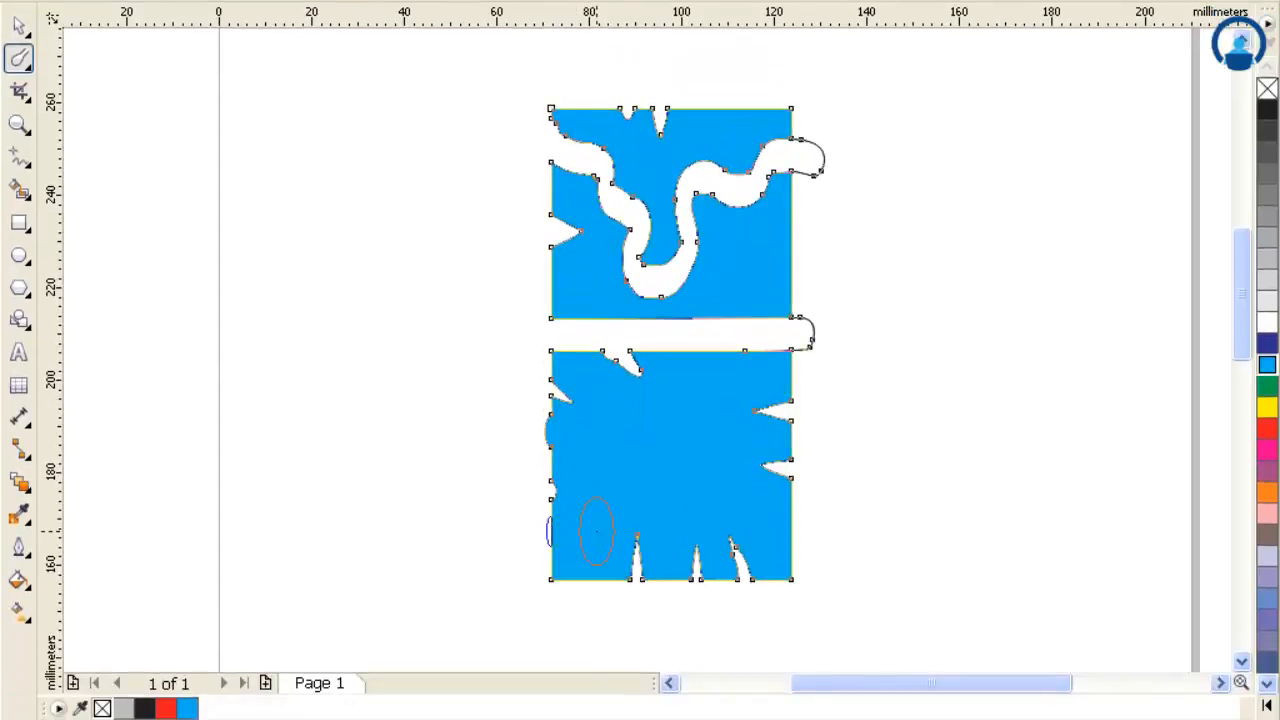
- Set the dryout to -10 and smudge long widening strokes across and beyond the blue shape's edges
{"action": "left_click_drag", "start_coordinate": [630, 535], "coordinate": [937, 528]}
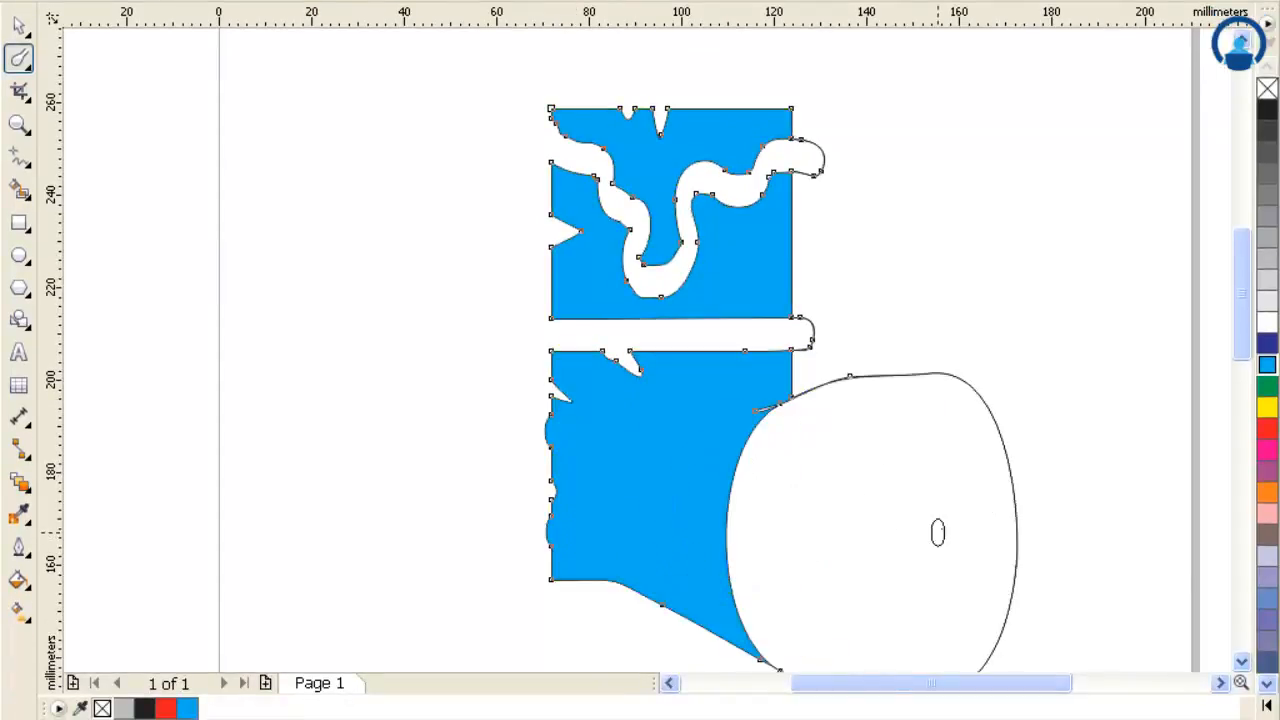
{"action": "mouse_move", "coordinate": [797, 170]}
{"action": "left_mouse_down"}
{"action": "mouse_move", "coordinate": [791, 102]}
{"action": "mouse_move", "coordinate": [715, 140]}
{"action": "mouse_move", "coordinate": [602, 230]}
{"action": "mouse_move", "coordinate": [477, 293]}
{"action": "mouse_move", "coordinate": [462, 330]}
{"action": "left_mouse_up"}
{"action": "mouse_move", "coordinate": [590, 490]}
{"action": "left_mouse_down"}
{"action": "mouse_move", "coordinate": [855, 320]}
{"action": "mouse_move", "coordinate": [880, 320]}
{"action": "left_mouse_up"}
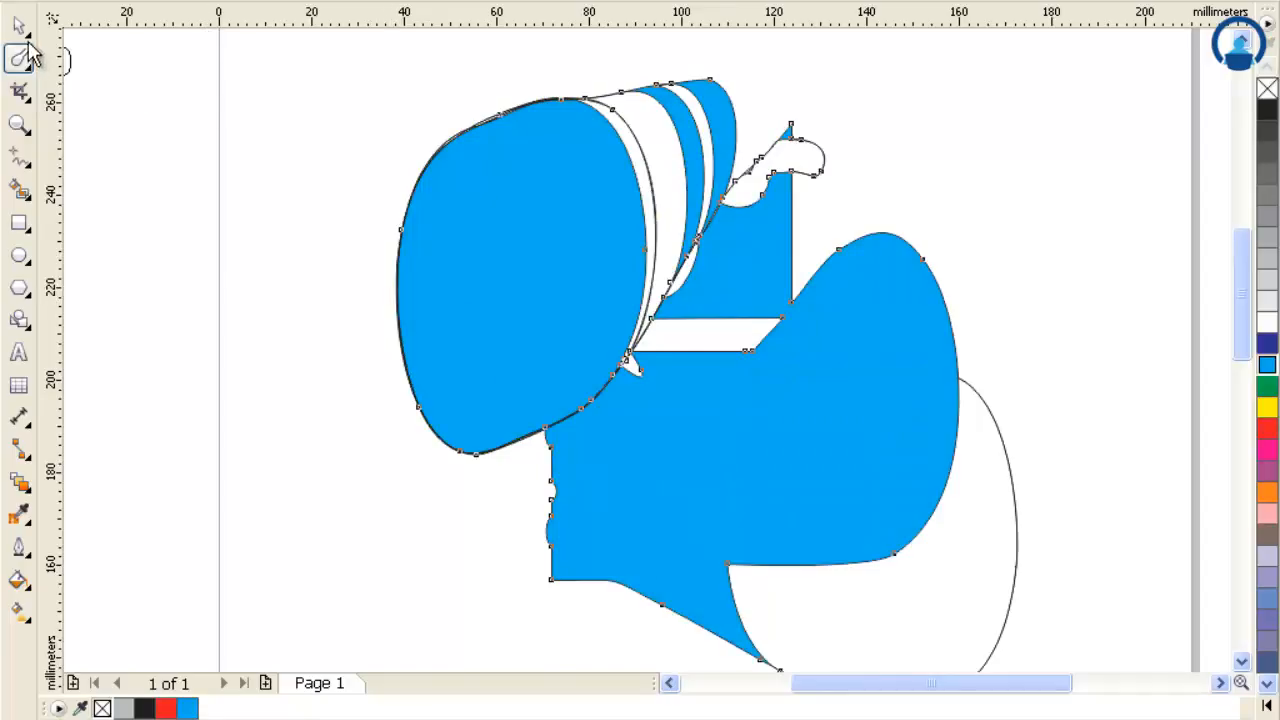
- Set the Smudge Brush's tilt to 51° and smudge inward strokes through the blue shape's left and right lobes
{"action": "left_click", "coordinate": [29, 60]}
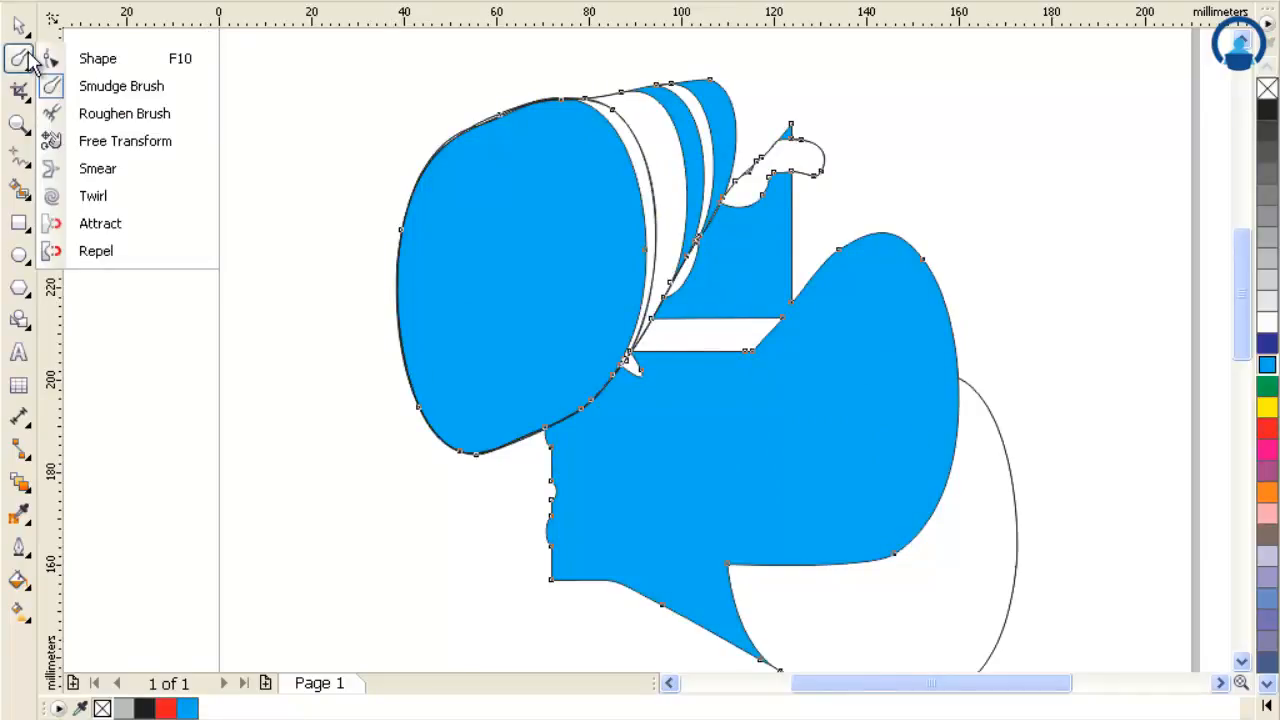
{"action": "left_click", "coordinate": [121, 86]}
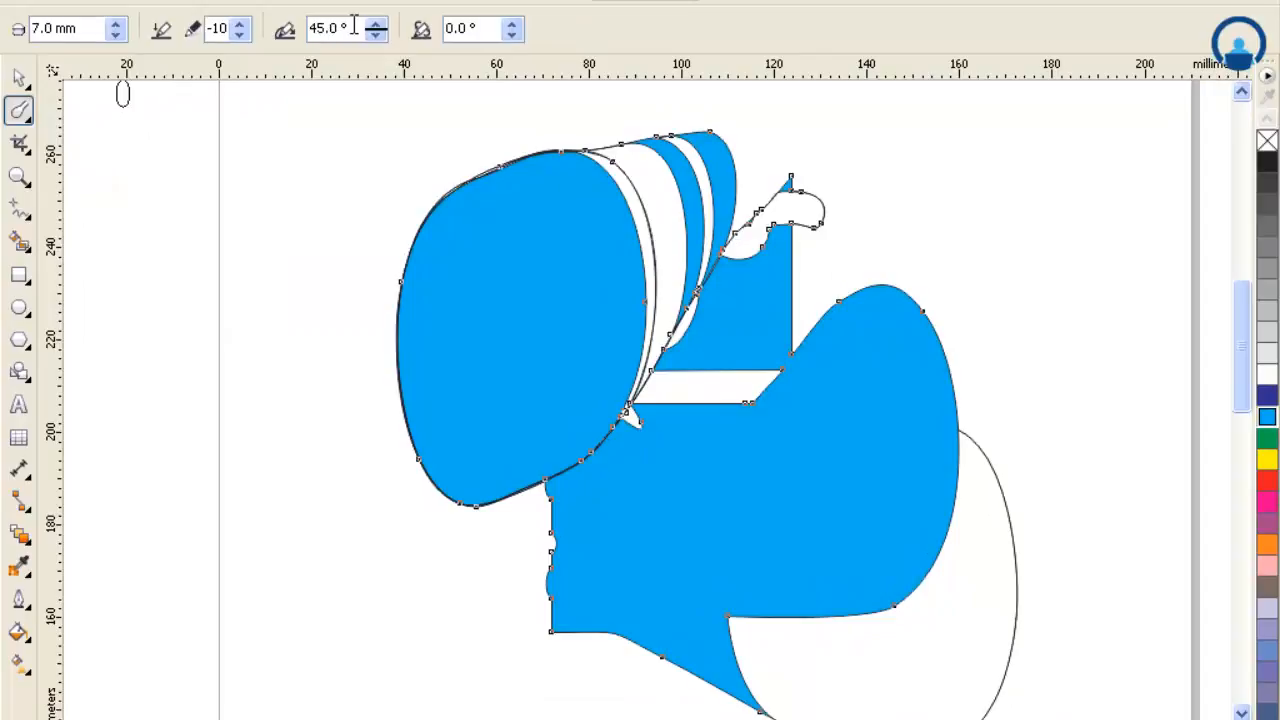
{"action": "left_click", "coordinate": [375, 24]}
{"action": "left_click", "coordinate": [375, 24]}
{"action": "left_click_drag", "start_coordinate": [584, 268], "coordinate": [581, 271]}
{"action": "mouse_move", "coordinate": [389, 289]}
{"action": "left_mouse_down"}
{"action": "mouse_move", "coordinate": [473, 345]}
{"action": "mouse_move", "coordinate": [546, 348]}
{"action": "left_mouse_up"}
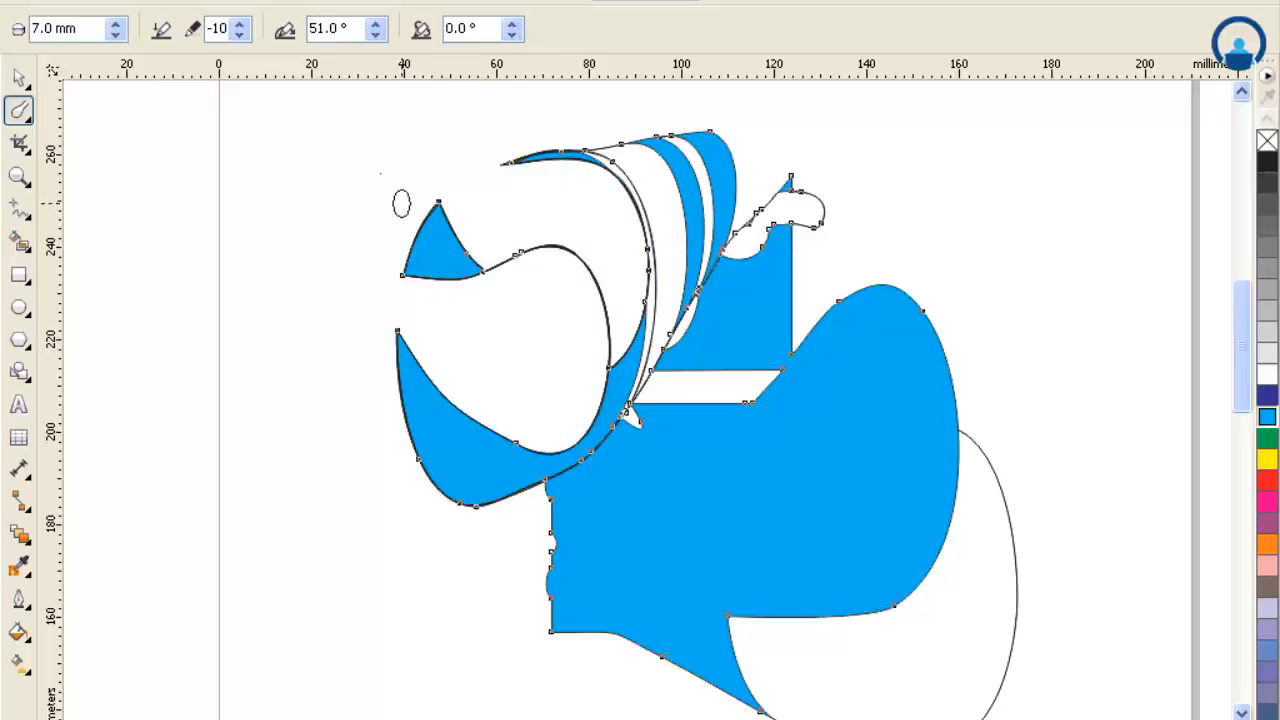
{"action": "mouse_move", "coordinate": [374, 303]}
{"action": "left_mouse_down"}
{"action": "mouse_move", "coordinate": [431, 403]}
{"action": "mouse_move", "coordinate": [580, 440]}
{"action": "left_mouse_up"}
{"action": "left_click_drag", "start_coordinate": [923, 443], "coordinate": [732, 475]}
{"action": "left_click_drag", "start_coordinate": [982, 398], "coordinate": [838, 401]}
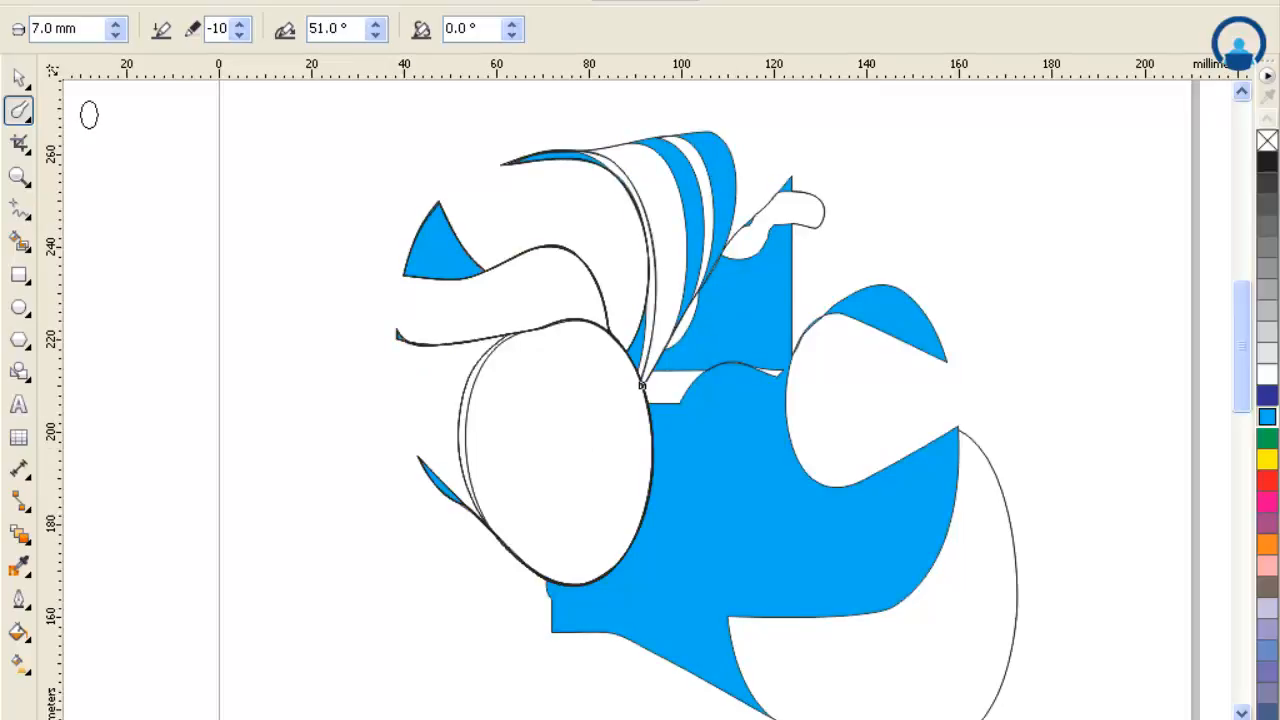
- Set the brush's tilt to 40° and smudge more widening strokes across the middle and lower part of the blue shape
{"action": "left_click", "coordinate": [373, 36]}
{"action": "left_click", "coordinate": [373, 36]}
{"action": "left_click", "coordinate": [373, 36]}
{"action": "left_click", "coordinate": [373, 37]}
{"action": "left_click_drag", "start_coordinate": [840, 347], "coordinate": [710, 512]}
{"action": "left_click_drag", "start_coordinate": [580, 500], "coordinate": [853, 532]}
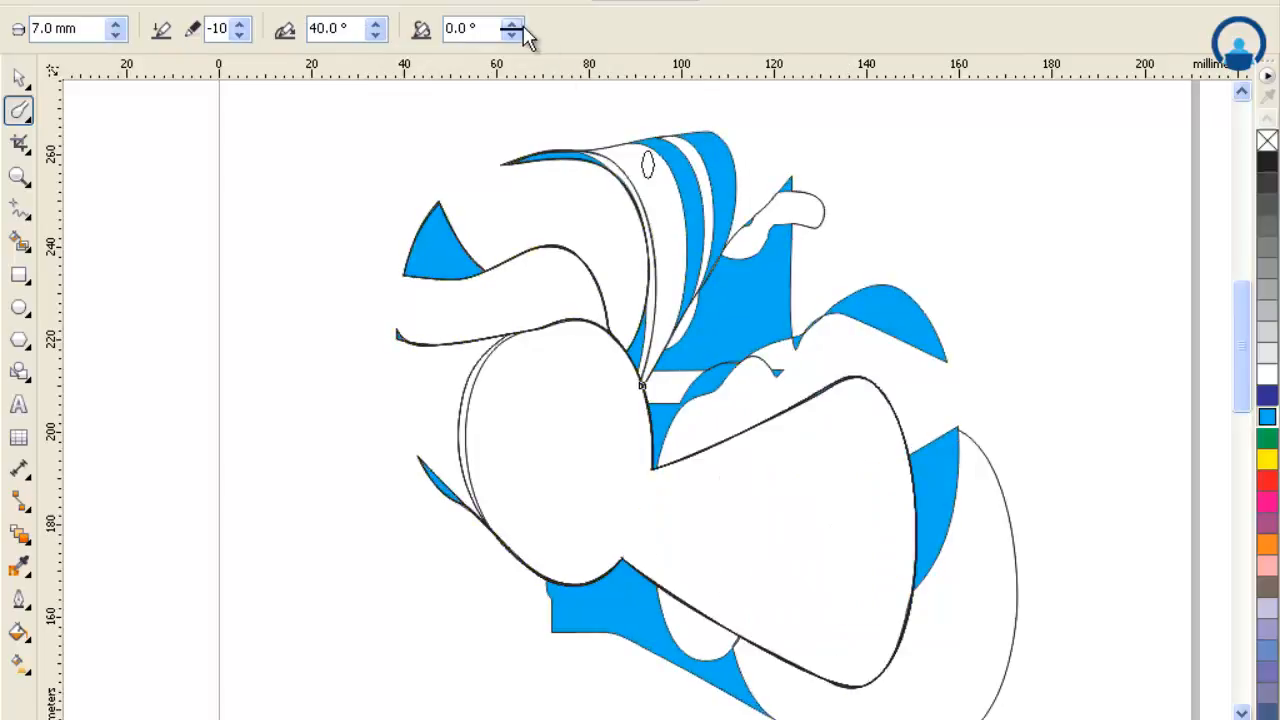
- Increase the Smudge Brush's bearing angle and smudge large strokes across the remaining blue areas from several directions
{"action": "left_click", "coordinate": [511, 24]}
{"action": "left_click", "coordinate": [511, 24]}
{"action": "left_click", "coordinate": [511, 24]}
{"action": "left_click", "coordinate": [511, 24]}
{"action": "left_click", "coordinate": [511, 24]}
{"action": "left_click", "coordinate": [514, 24]}
{"action": "mouse_move", "coordinate": [502, 226]}
{"action": "left_mouse_down"}
{"action": "mouse_move", "coordinate": [768, 246]}
{"action": "mouse_move", "coordinate": [610, 411]}
{"action": "left_mouse_up"}
{"action": "left_click_drag", "start_coordinate": [590, 512], "coordinate": [831, 531]}
{"action": "left_click_drag", "start_coordinate": [1007, 484], "coordinate": [615, 423]}
{"action": "left_click_drag", "start_coordinate": [500, 337], "coordinate": [702, 358]}
- Replace the smudged shape with a green-filled rectangle about 62 mm wide and 83 mm high
{"action": "left_click", "coordinate": [19, 77]}
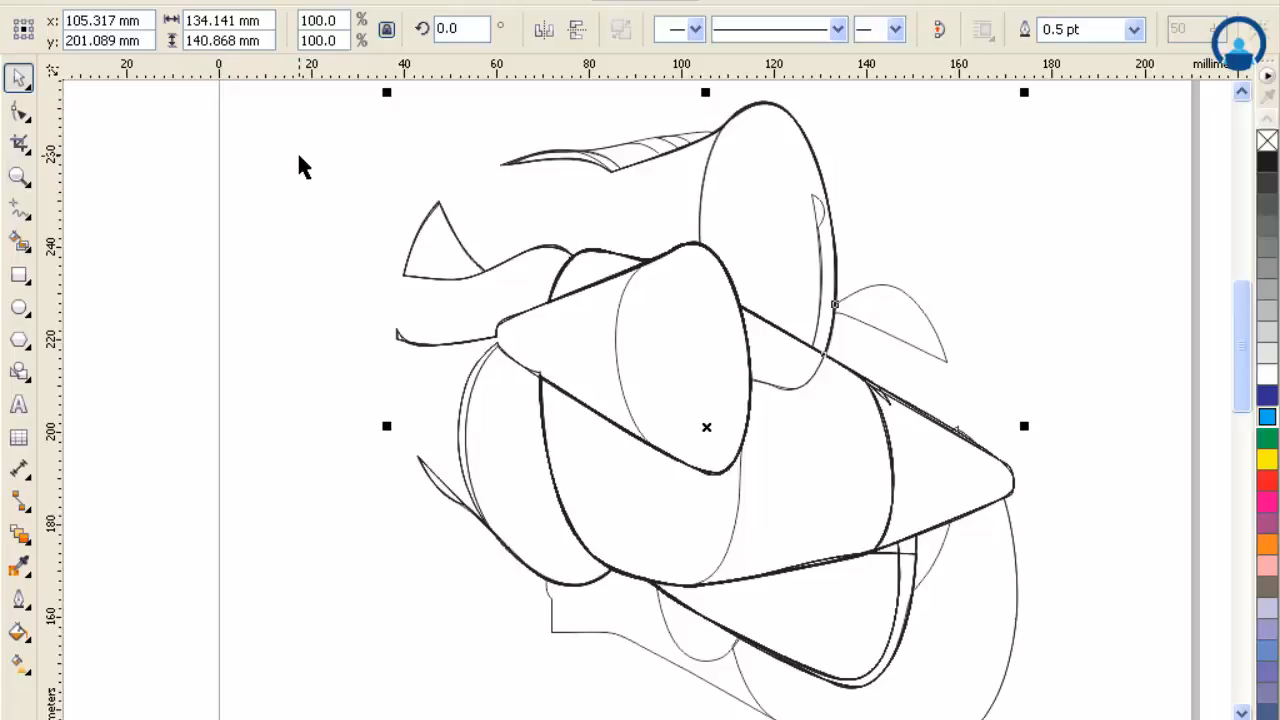
{"action": "key", "text": "Delete"}
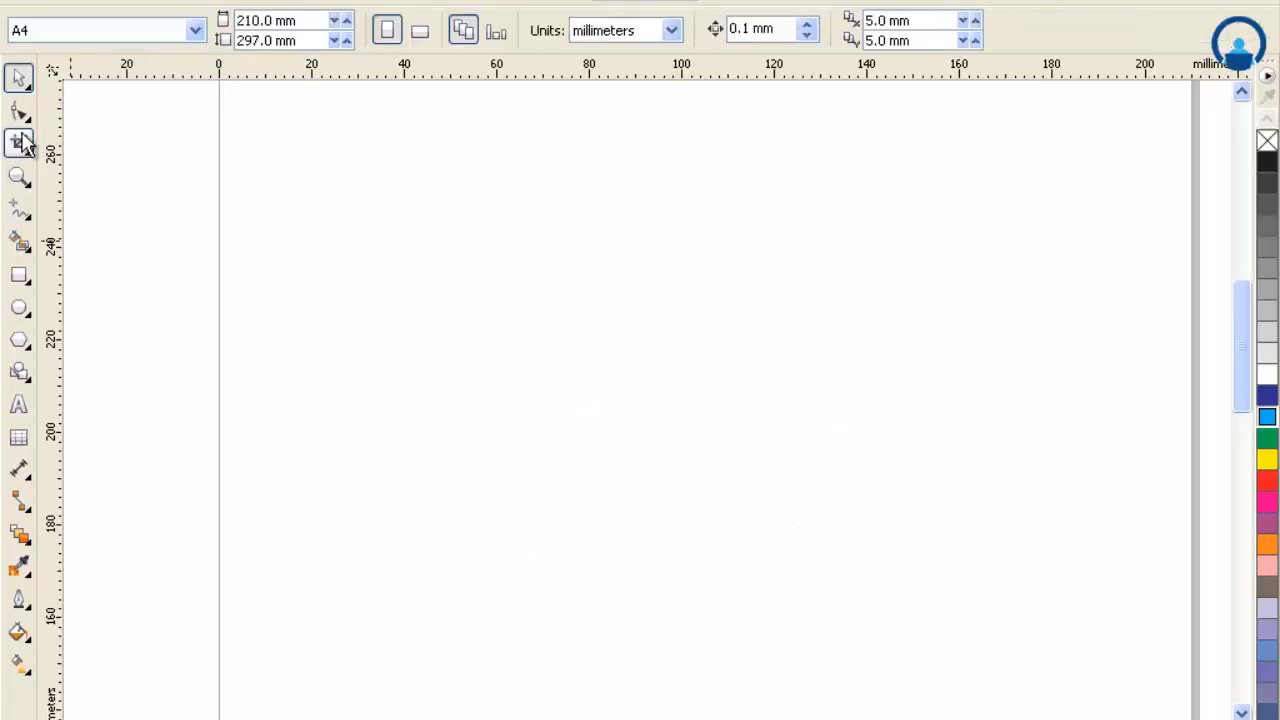
{"action": "left_click", "coordinate": [20, 277]}
{"action": "left_click_drag", "start_coordinate": [512, 214], "coordinate": [798, 600]}
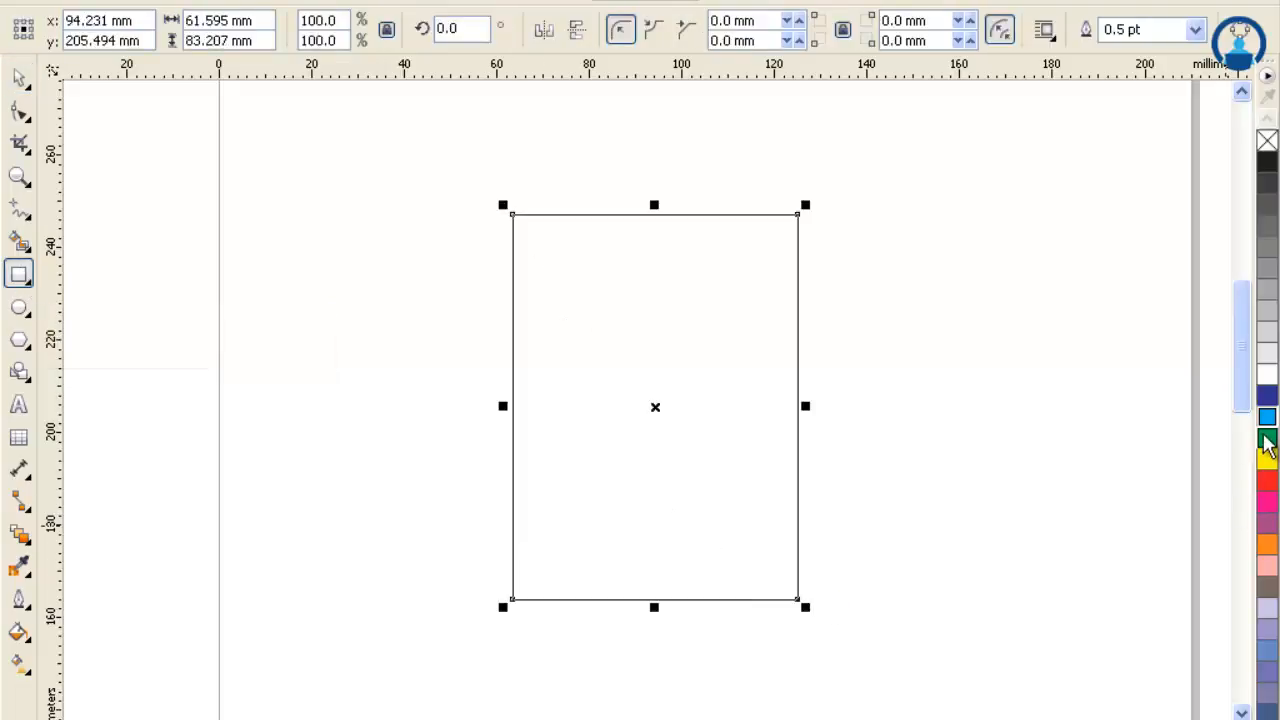
{"action": "left_click", "coordinate": [1266, 438]}
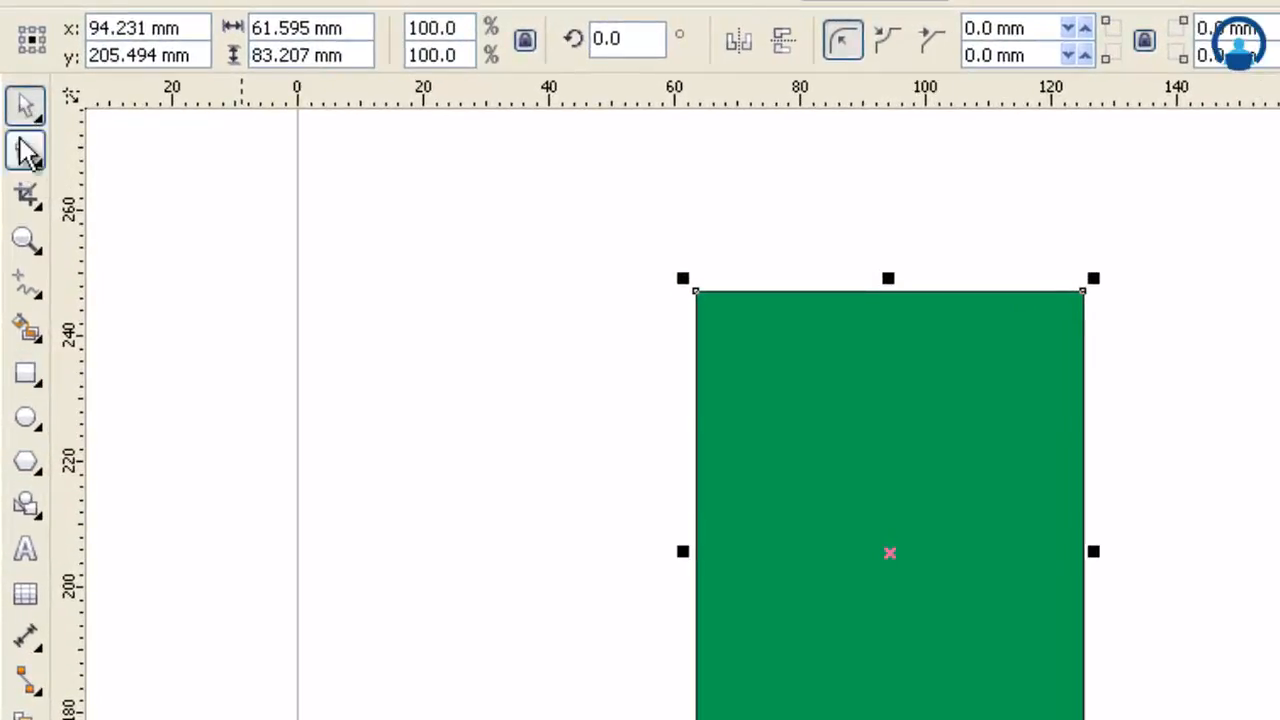
- Roughen the upper-left corner, the start of the top edge and part of the left edge of the green rectangle with the Roughen Brush
{"action": "left_click", "coordinate": [24, 137]}
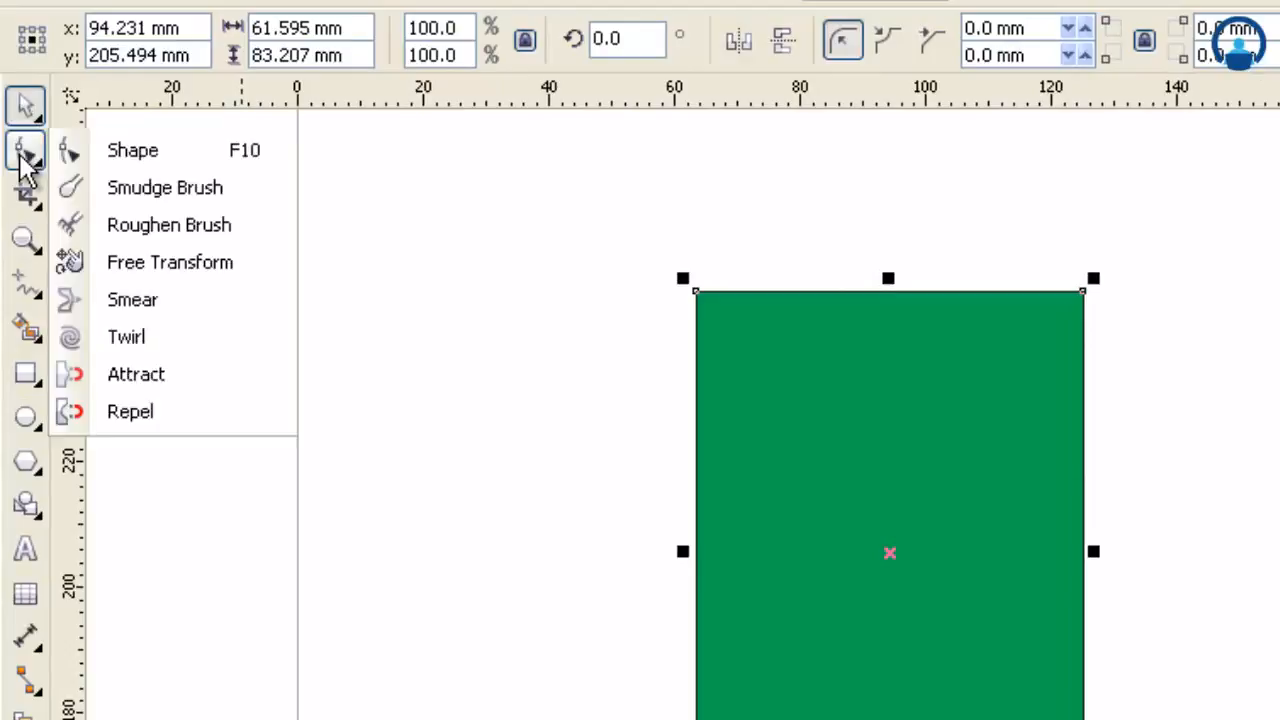
{"action": "left_click", "coordinate": [120, 228]}
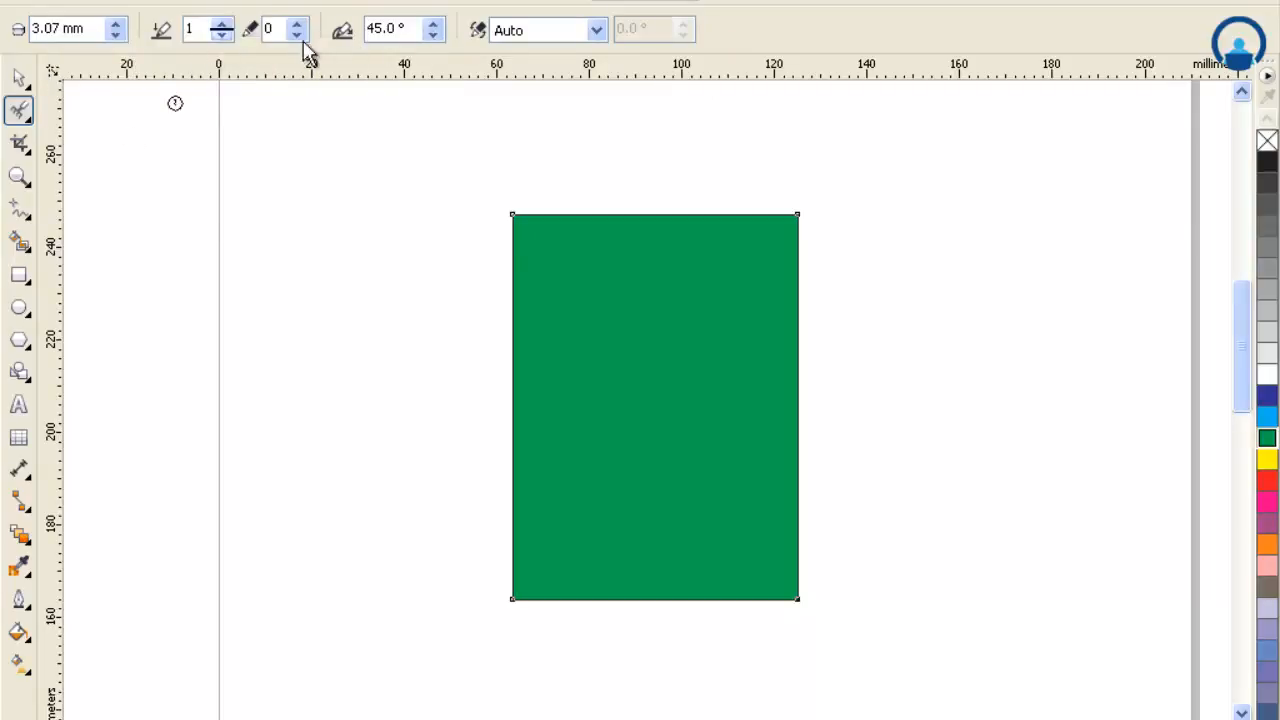
{"action": "left_click", "coordinate": [22, 126]}
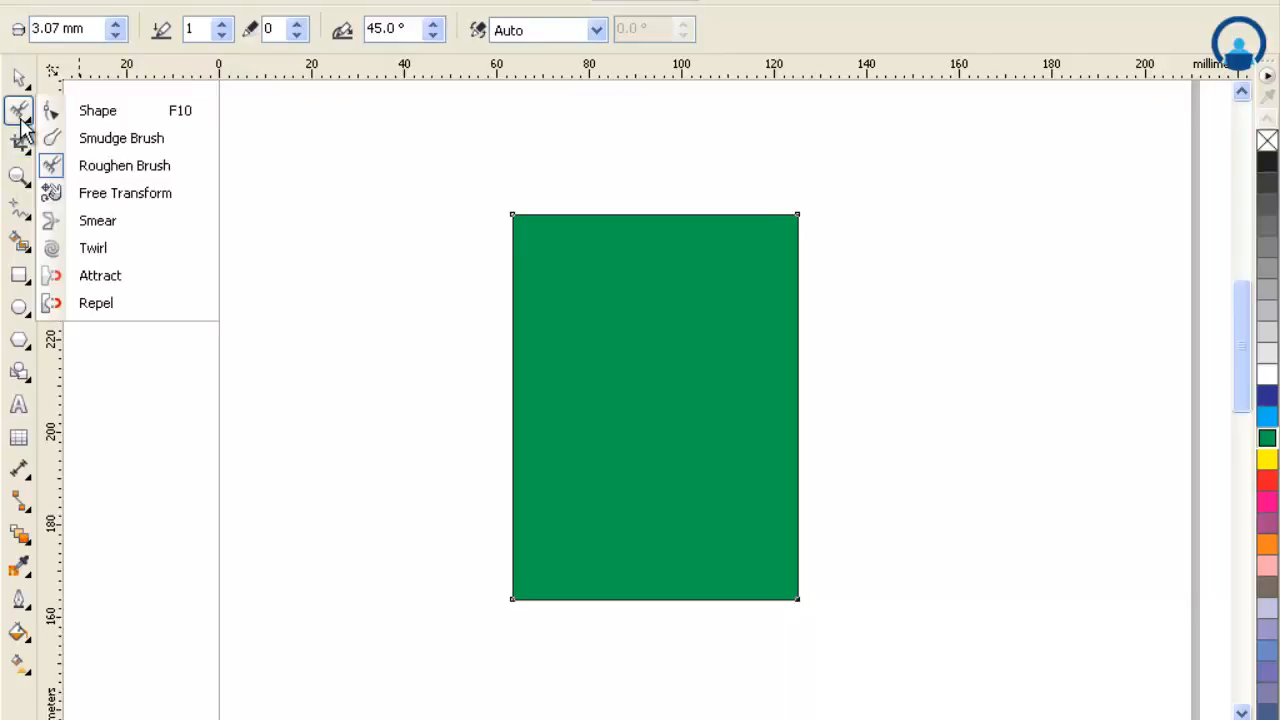
{"action": "left_click", "coordinate": [84, 165]}
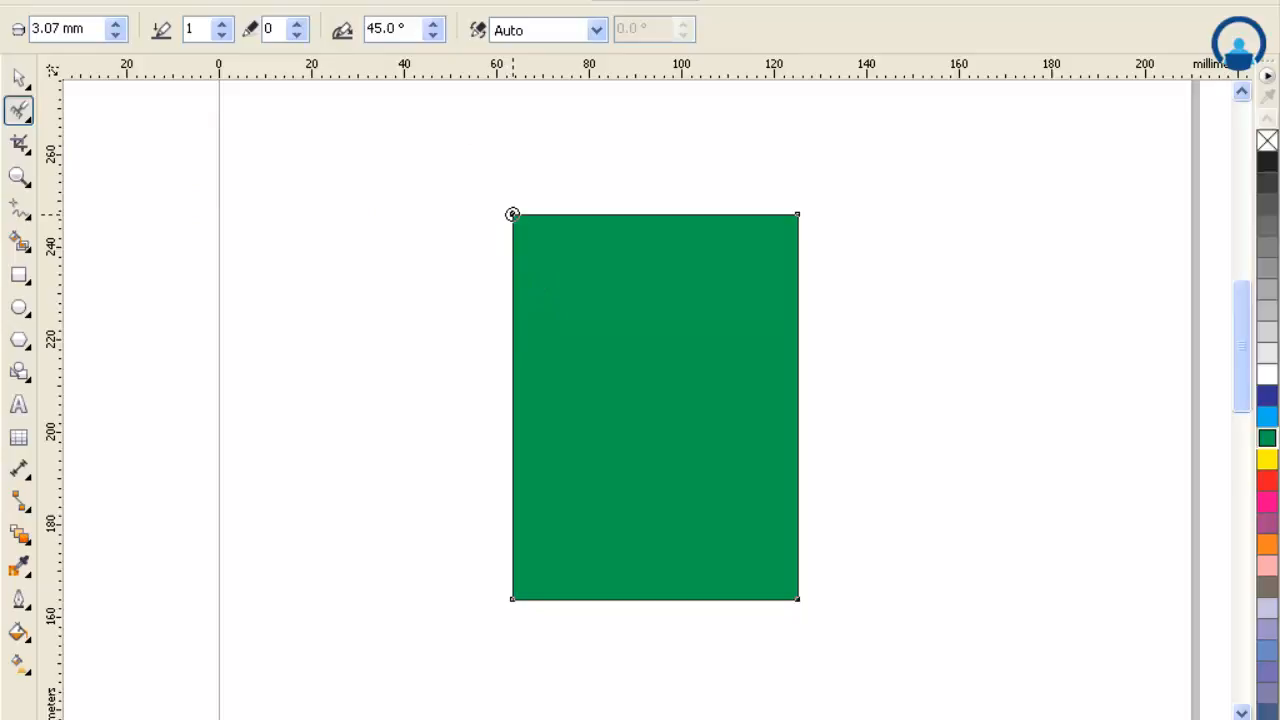
{"action": "left_click_drag", "start_coordinate": [512, 214], "coordinate": [612, 267]}
{"action": "left_click_drag", "start_coordinate": [563, 221], "coordinate": [681, 219]}
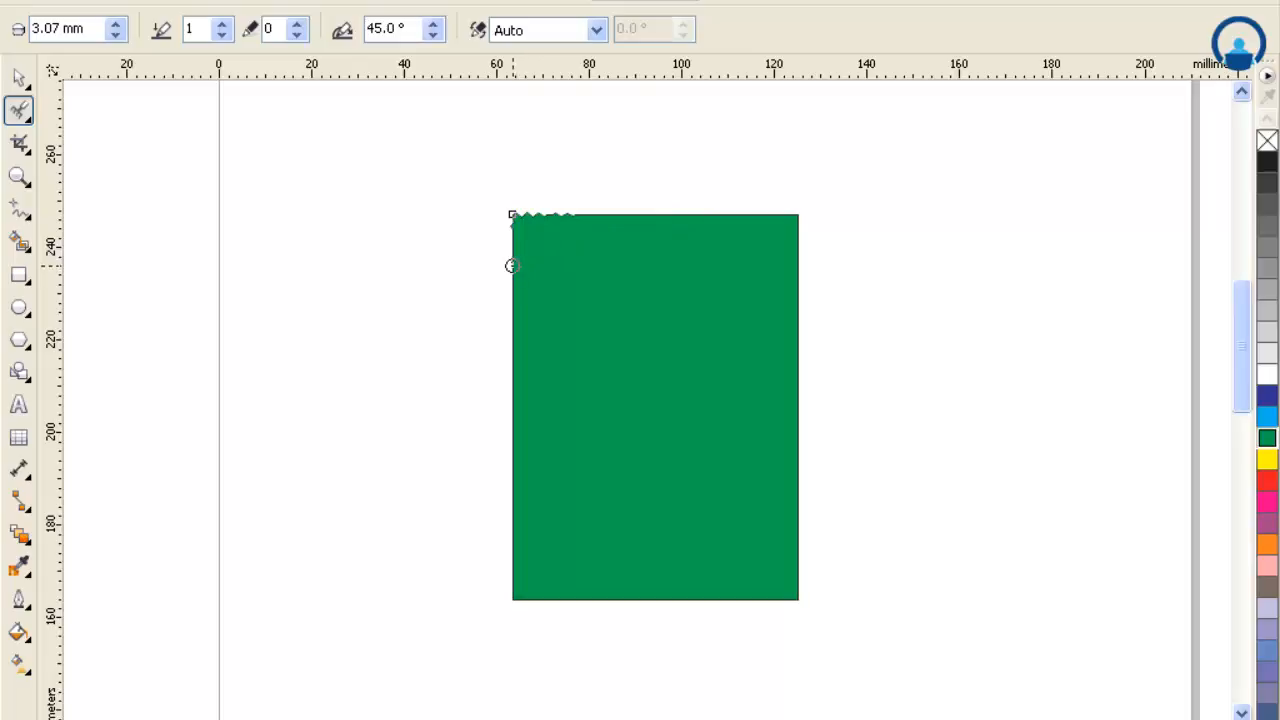
{"action": "left_click_drag", "start_coordinate": [511, 265], "coordinate": [509, 348]}
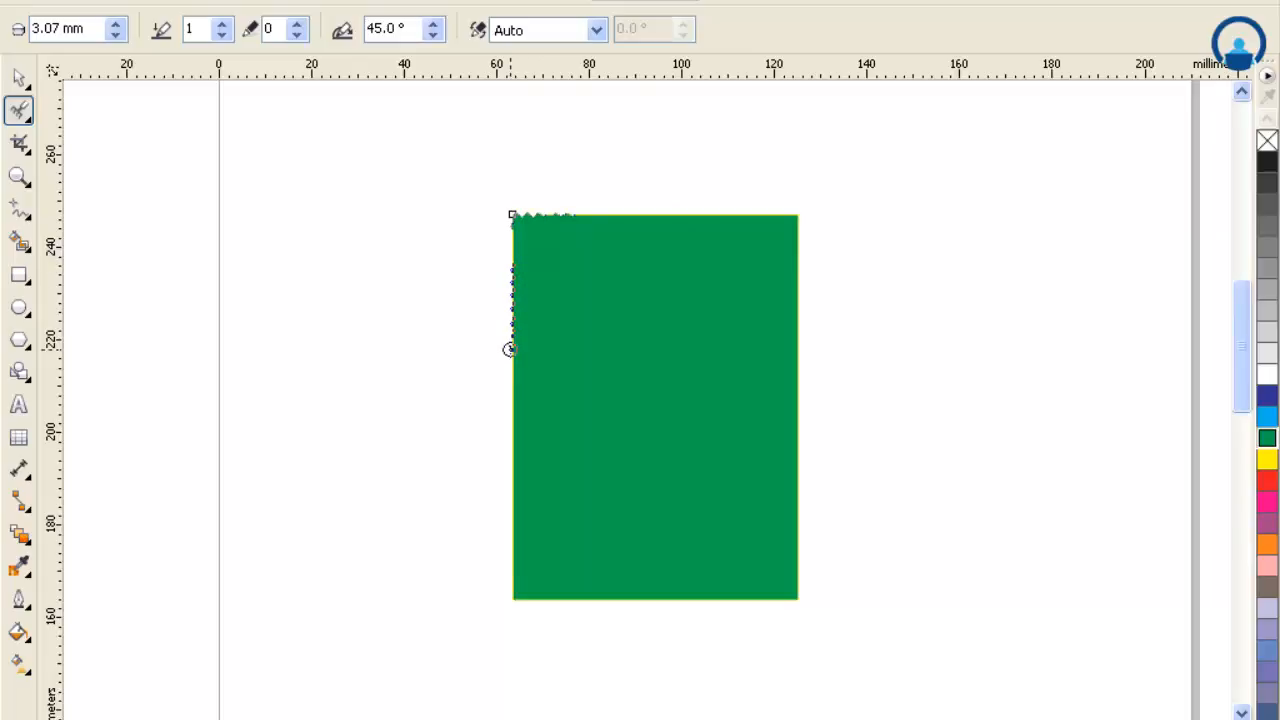
{"action": "left_click_drag", "start_coordinate": [510, 457], "coordinate": [535, 447]}
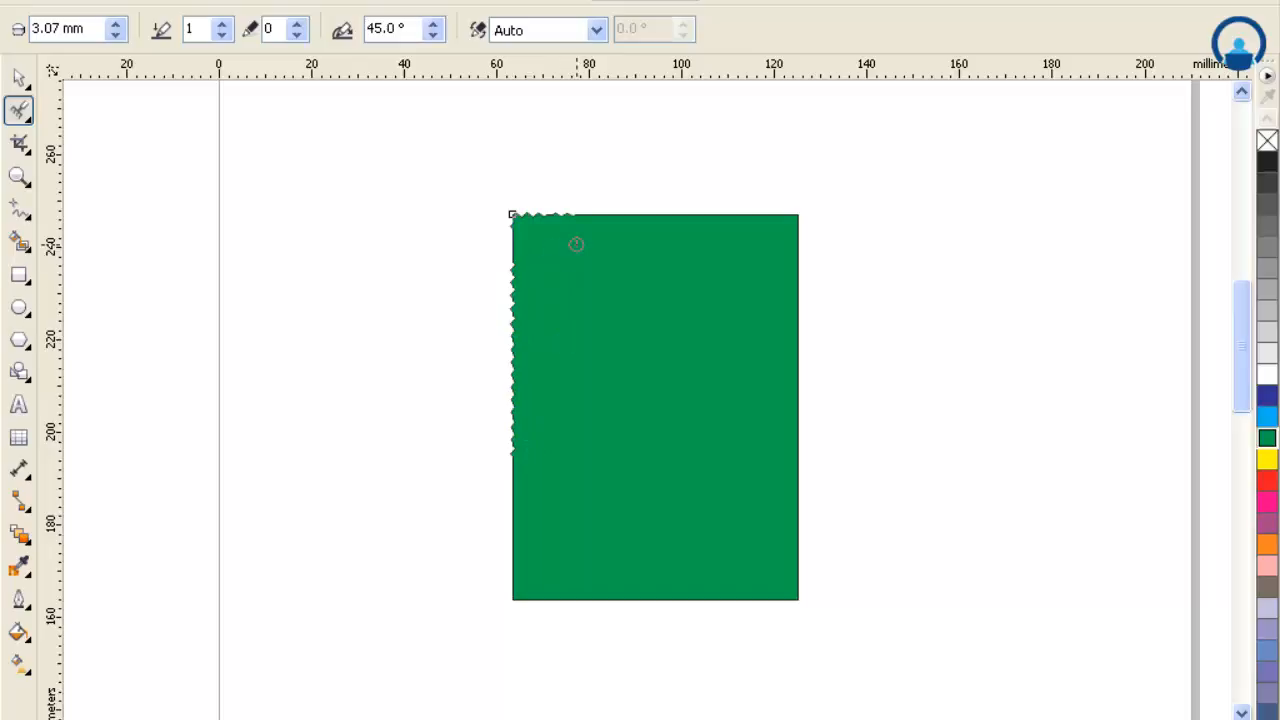
- Set the Roughen Brush's nib size to 12 mm and roughen the green shape along the rest of its top, right and bottom edges
{"action": "left_click", "coordinate": [116, 25]}
{"action": "left_click", "coordinate": [116, 26]}
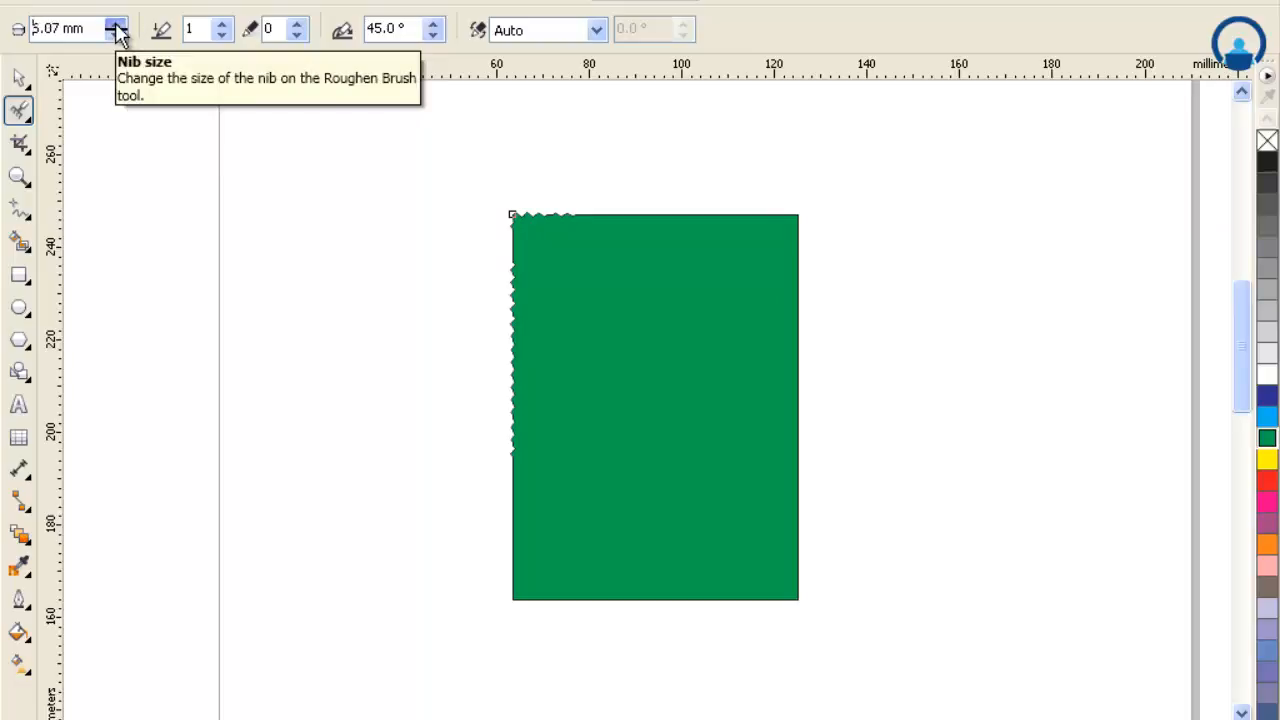
{"action": "left_click", "coordinate": [116, 25]}
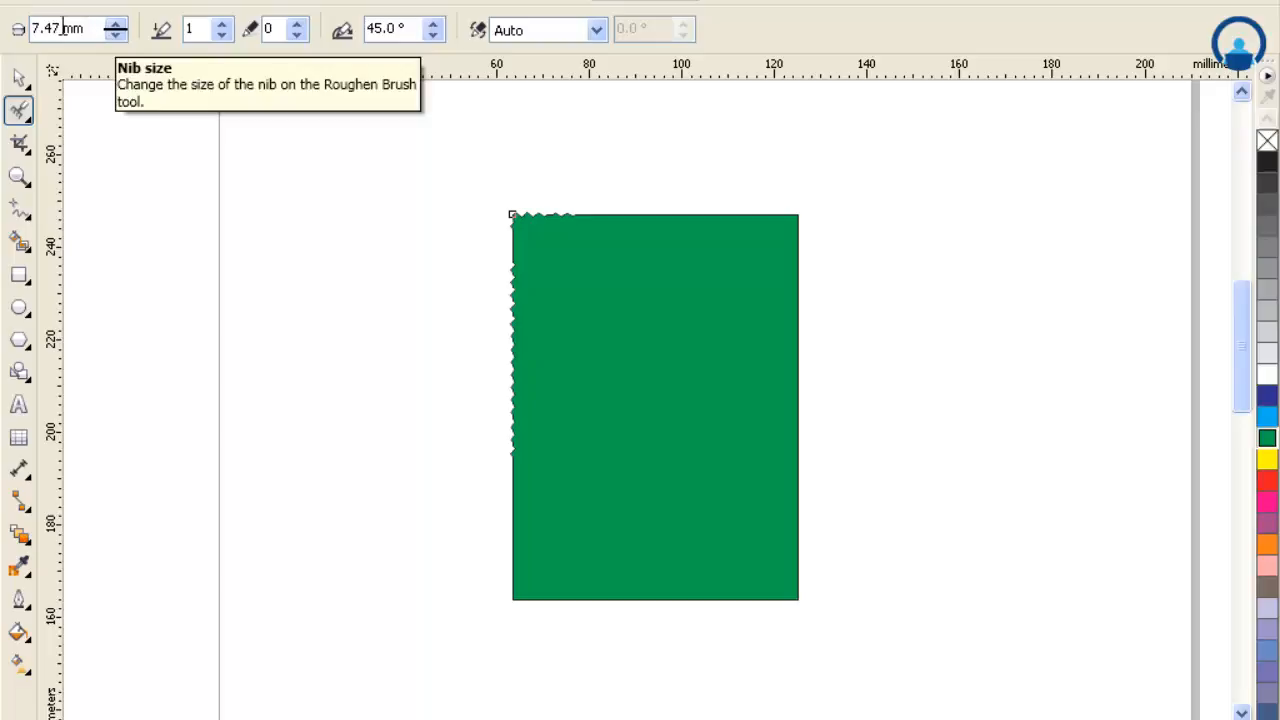
{"action": "left_click", "coordinate": [116, 25]}
{"action": "left_click", "coordinate": [116, 25]}
{"action": "left_click_drag", "start_coordinate": [60, 28], "coordinate": [31, 26]}
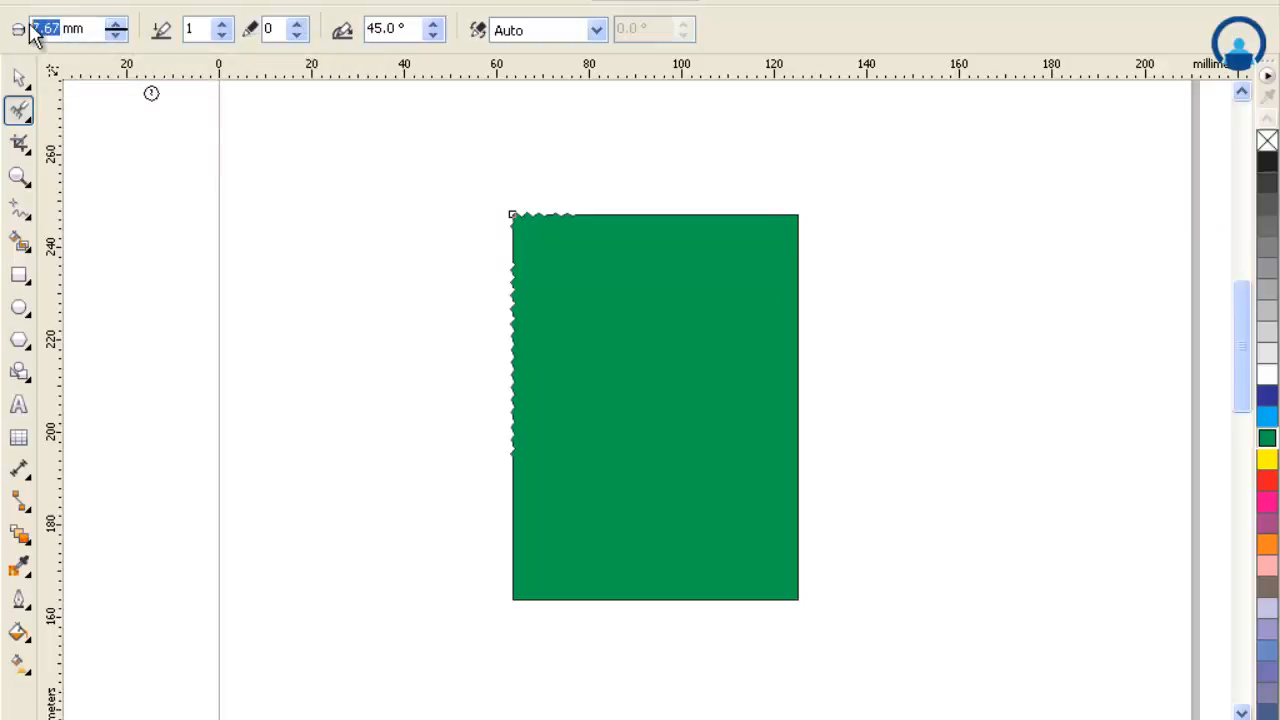
{"action": "key", "text": "BackSpace"}
{"action": "type", "text": "2"}
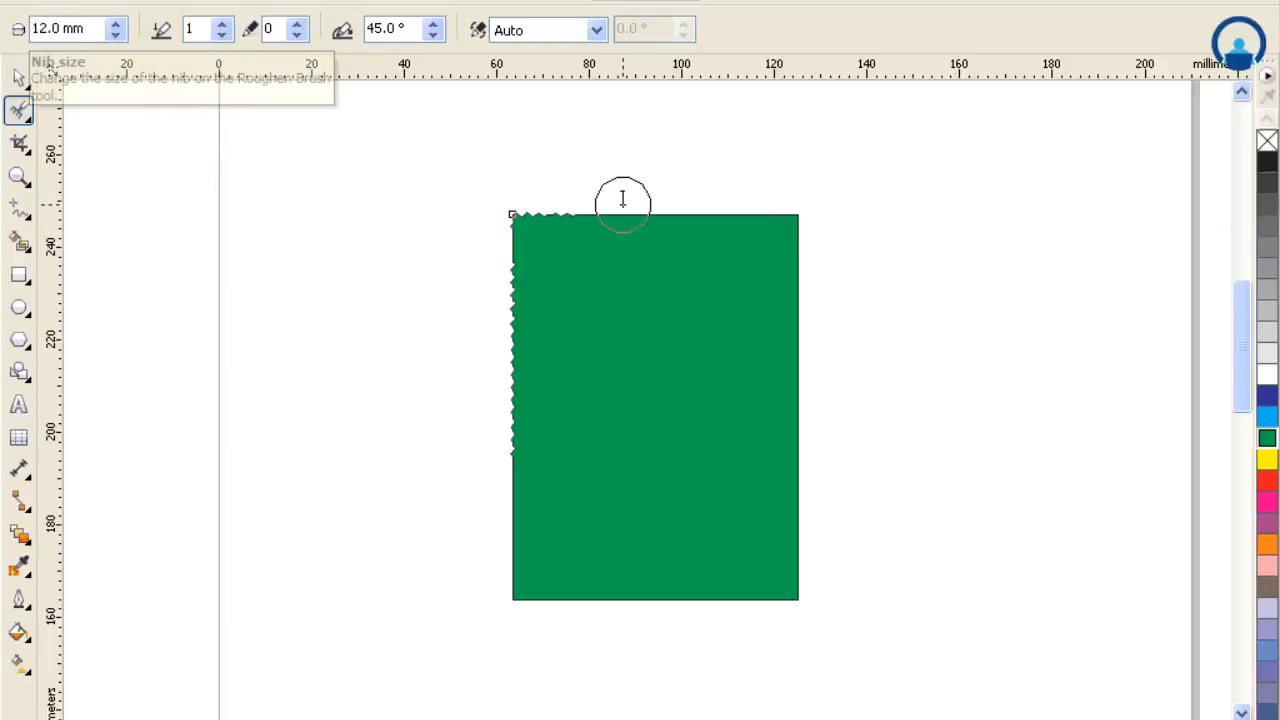
{"action": "mouse_move", "coordinate": [686, 220]}
{"action": "left_mouse_down"}
{"action": "mouse_move", "coordinate": [791, 223]}
{"action": "mouse_move", "coordinate": [809, 462]}
{"action": "mouse_move", "coordinate": [783, 589]}
{"action": "mouse_move", "coordinate": [516, 586]}
{"action": "left_mouse_up"}
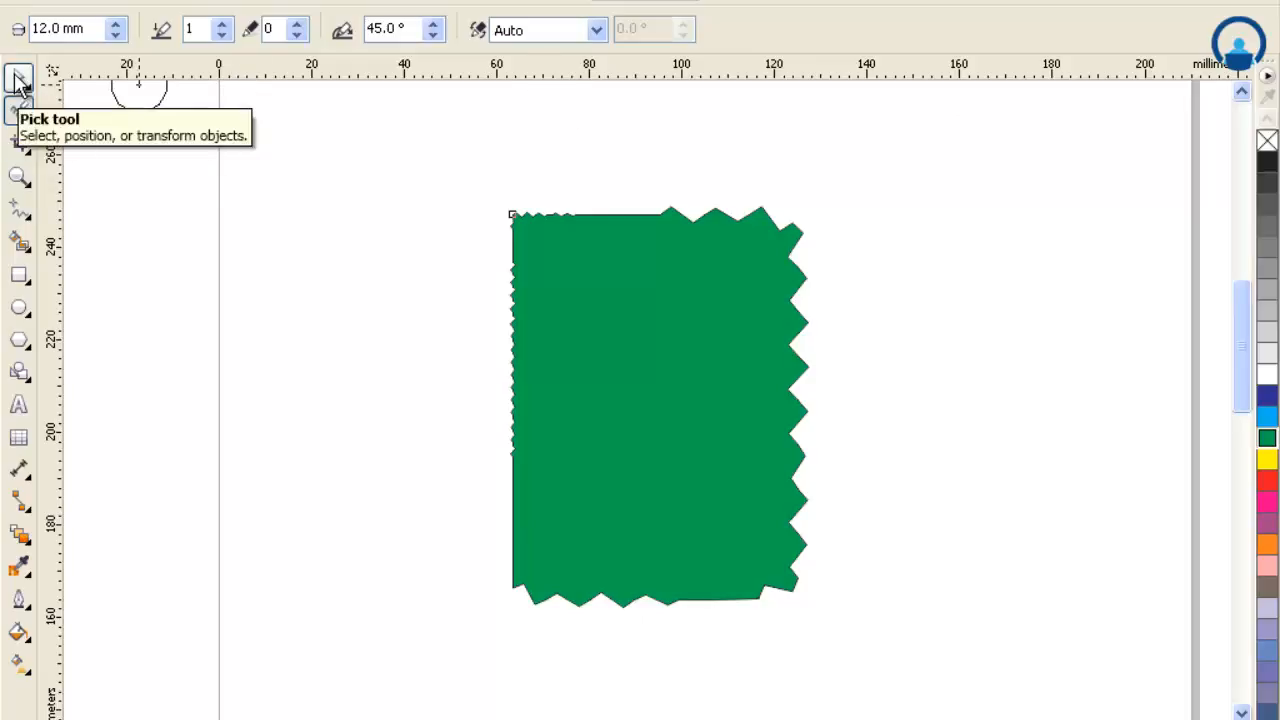
- Replace the roughened shape with a blue-filled rectangle about 69 mm wide and 86 mm high
{"action": "left_click", "coordinate": [18, 80]}
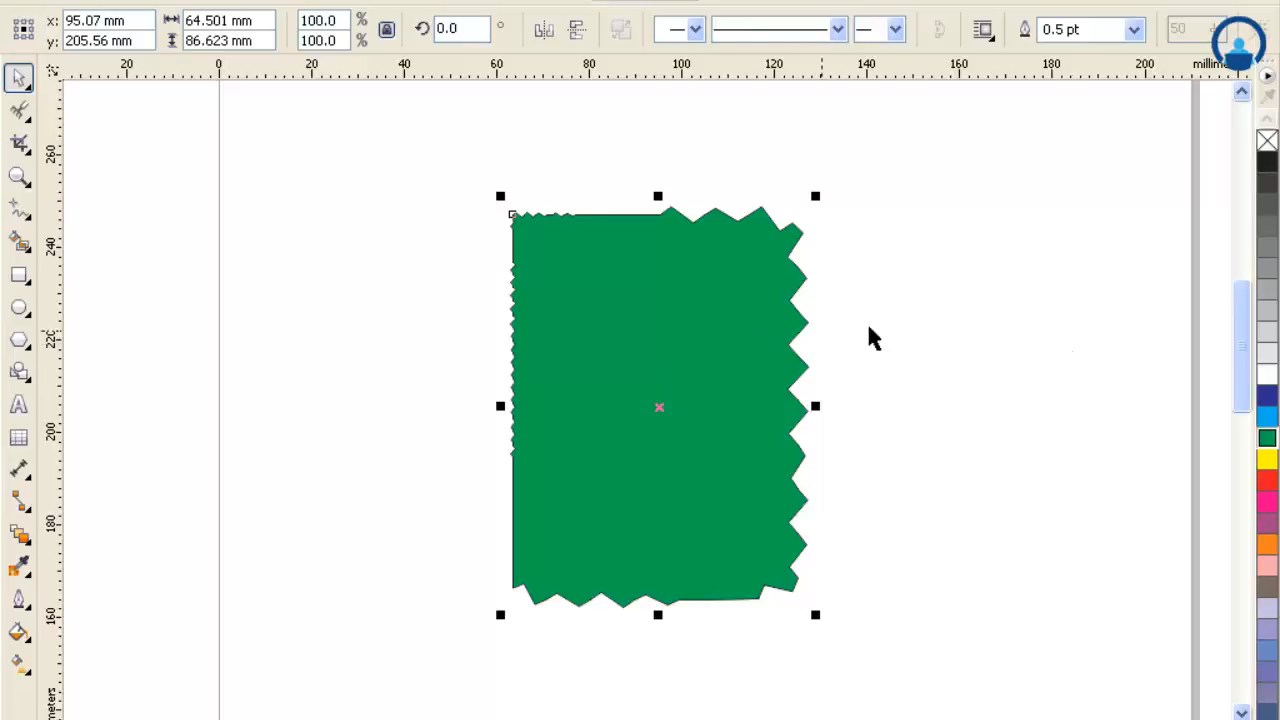
{"action": "key", "text": "Delete"}
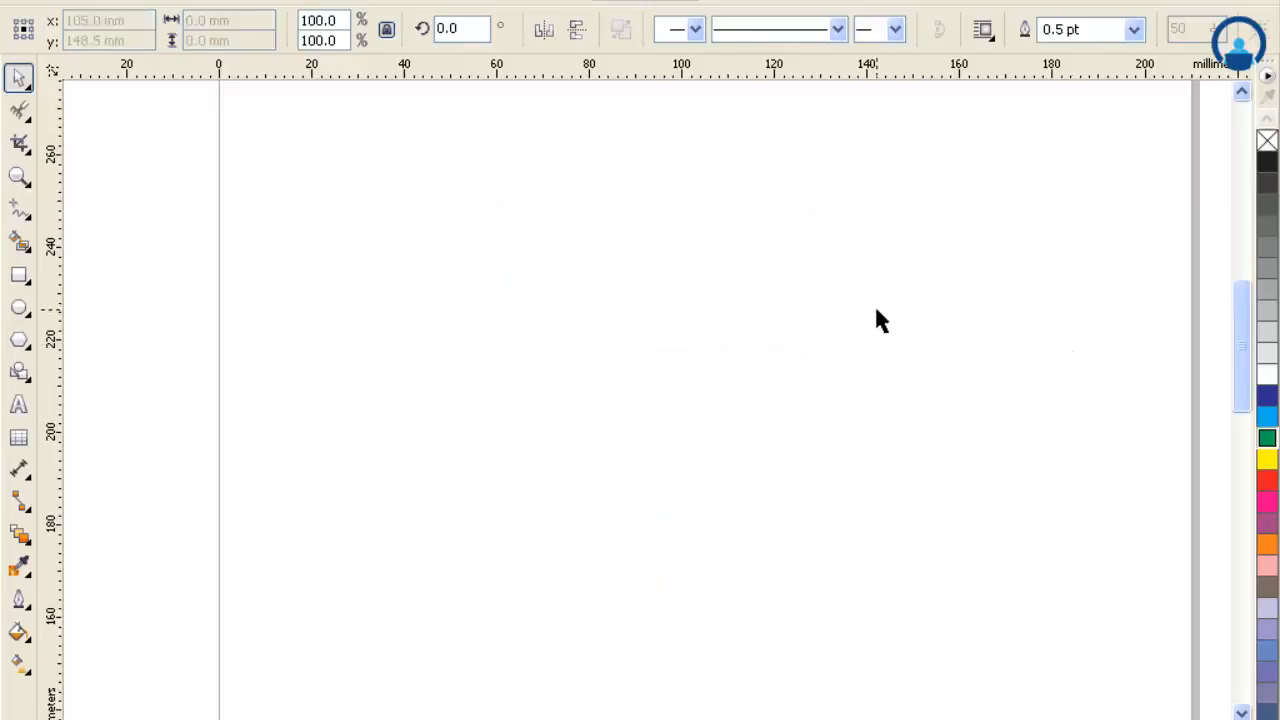
{"action": "left_click", "coordinate": [20, 274]}
{"action": "left_click_drag", "start_coordinate": [511, 186], "coordinate": [830, 587]}
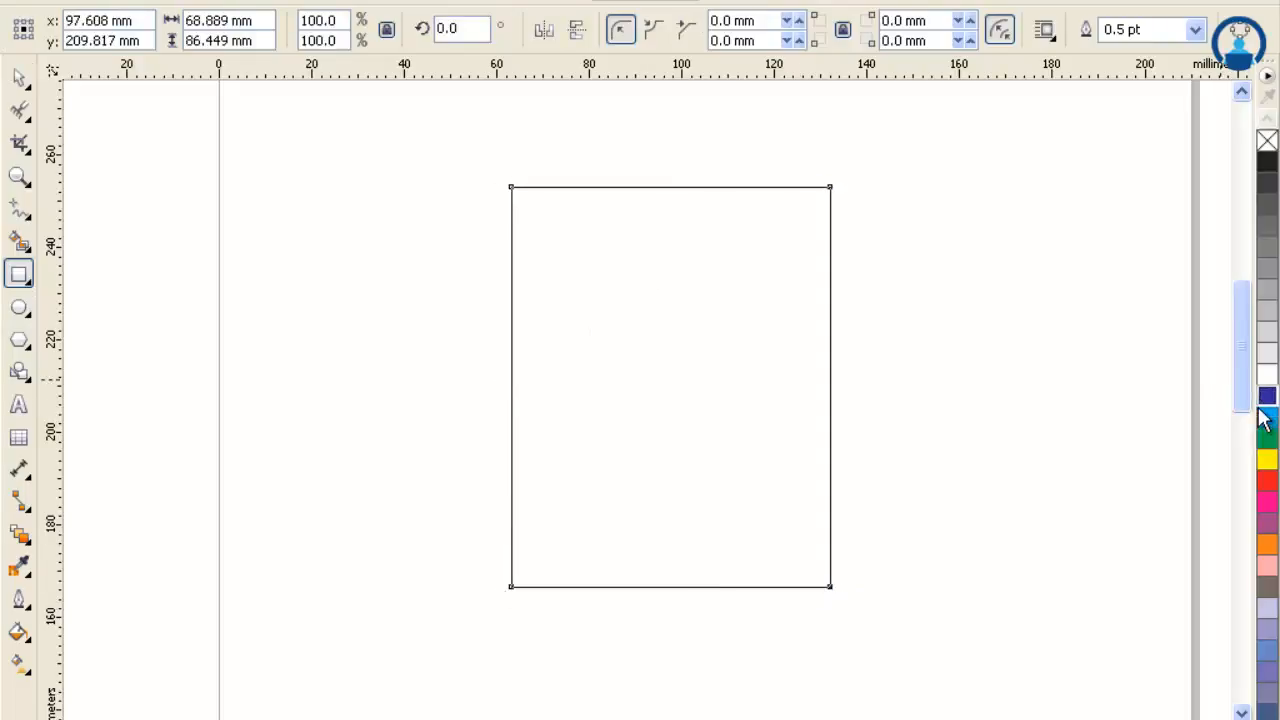
{"action": "left_click", "coordinate": [1265, 396]}
- Rotate the blue rectangle freely around its upper-left corner with the Free Transform tool, ending at about 3.2°
{"action": "left_click", "coordinate": [19, 113]}
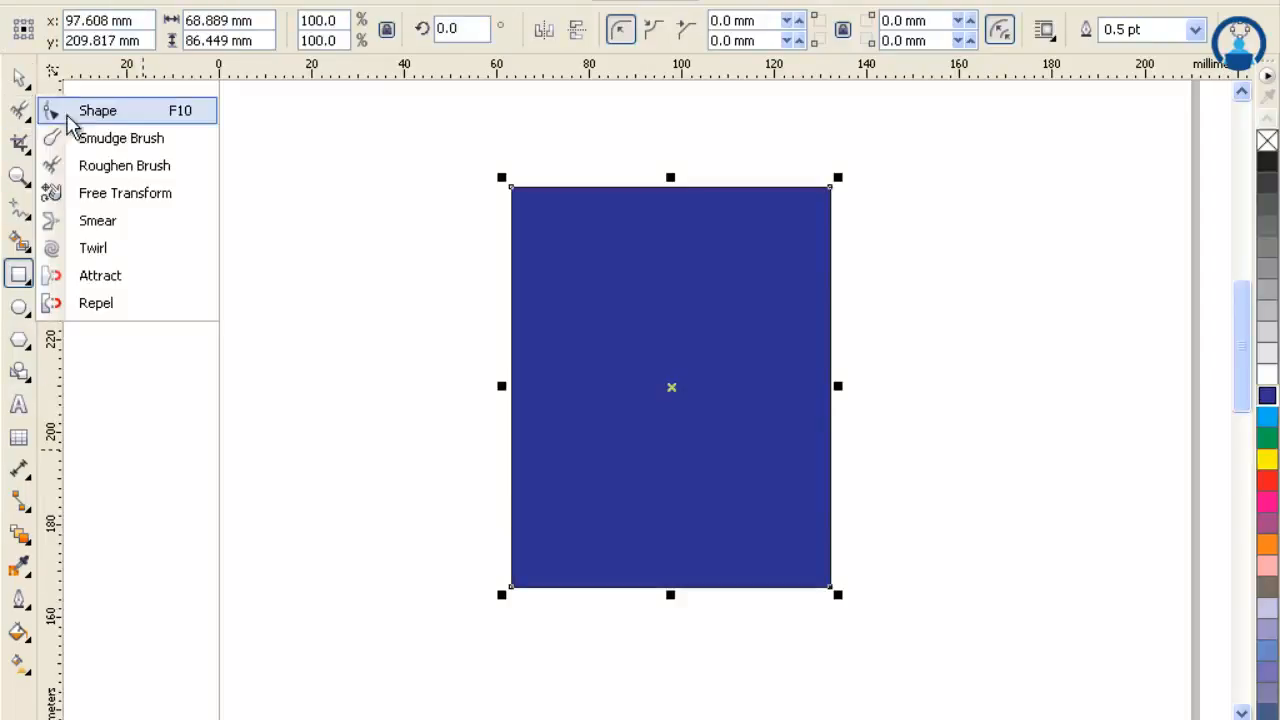
{"action": "left_click", "coordinate": [57, 195]}
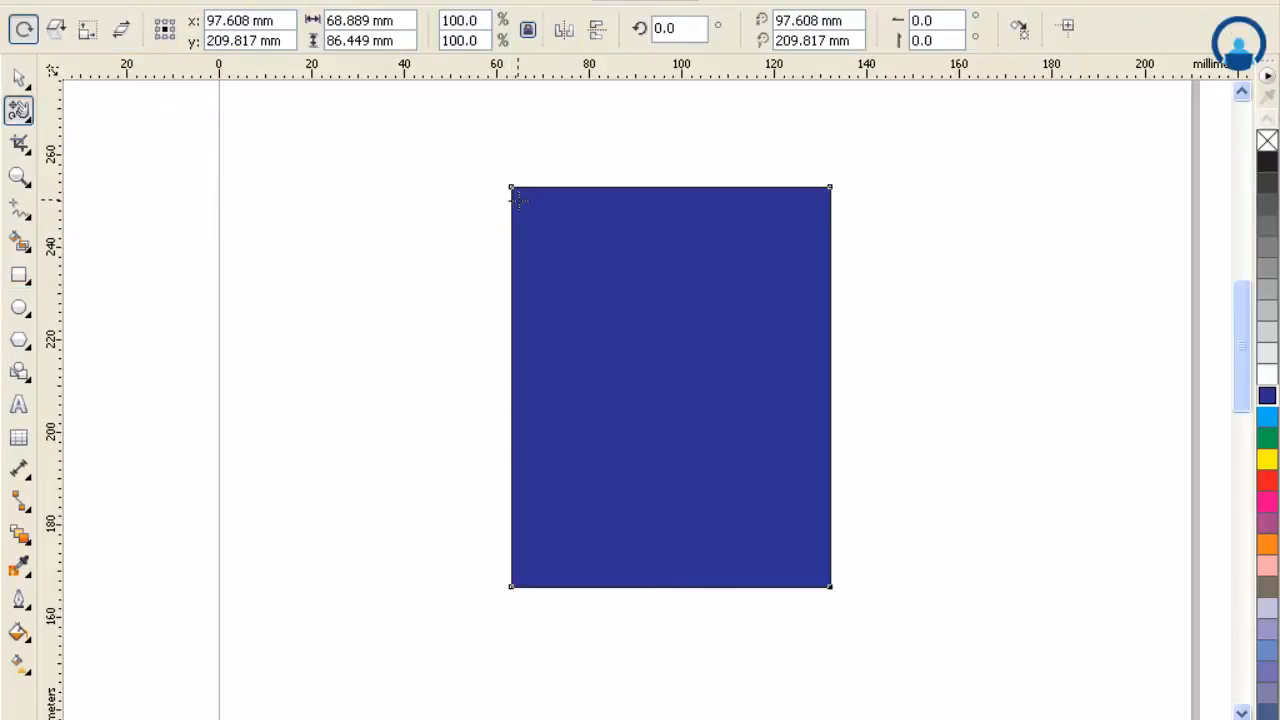
{"action": "left_click_drag", "start_coordinate": [510, 185], "coordinate": [561, 280]}
{"action": "left_click_drag", "start_coordinate": [684, 238], "coordinate": [546, 265]}
{"action": "mouse_move", "coordinate": [511, 189]}
{"action": "left_mouse_down"}
{"action": "mouse_move", "coordinate": [500, 177]}
{"action": "mouse_move", "coordinate": [517, 194]}
{"action": "mouse_move", "coordinate": [499, 191]}
{"action": "left_mouse_up"}
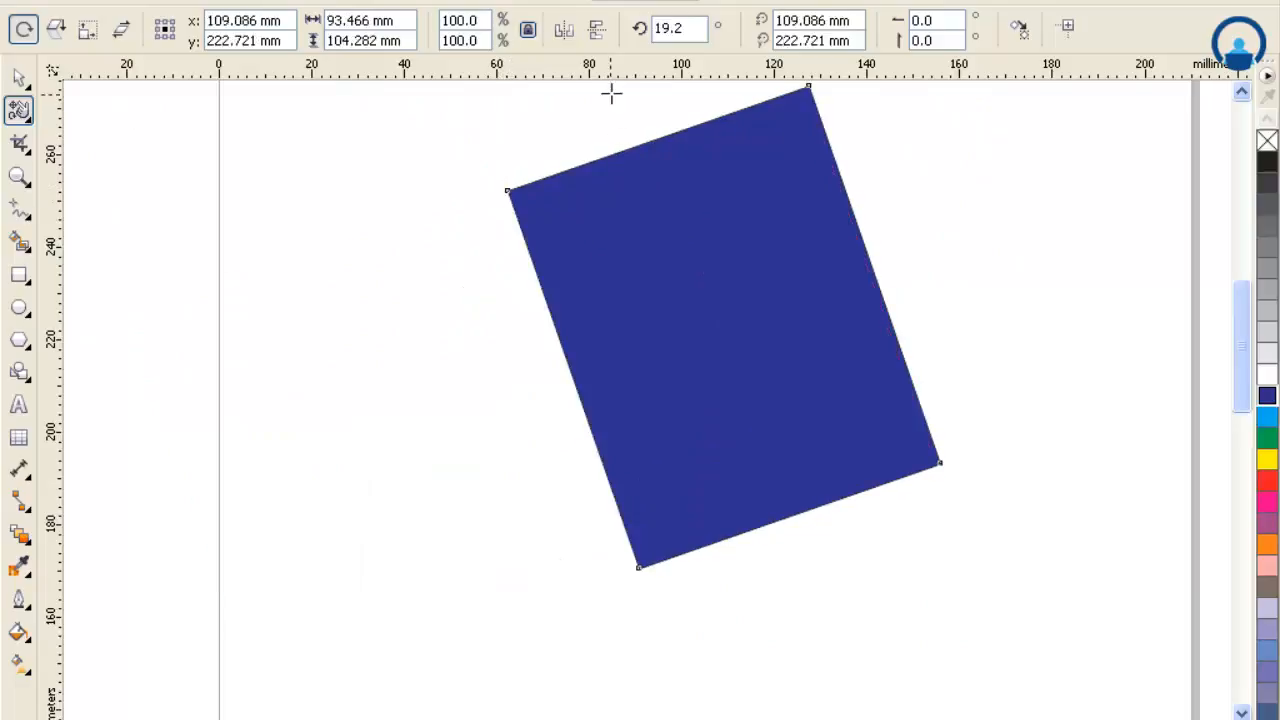
{"action": "left_click_drag", "start_coordinate": [508, 192], "coordinate": [640, 229]}
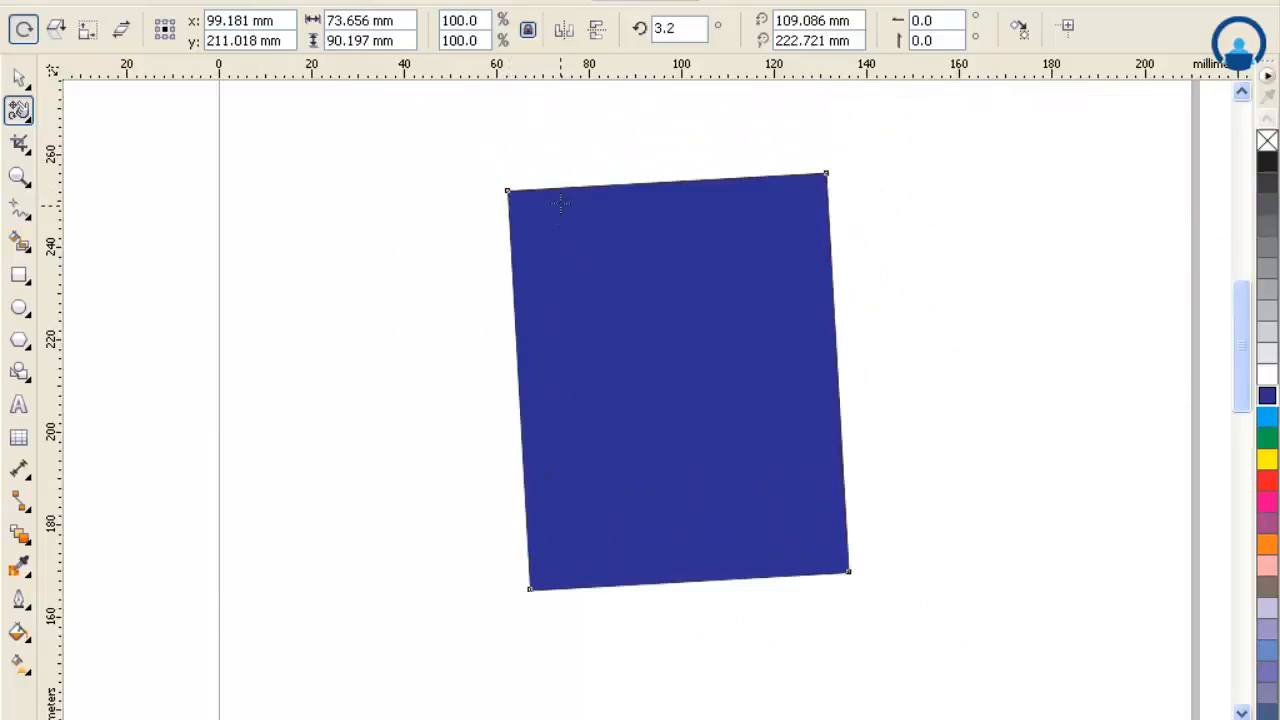
- Set the blue rectangle's rotation angle to 0, 180 and finally 50°
{"action": "double_click", "coordinate": [655, 28]}
{"action": "type", "text": "0"}
{"action": "key", "text": "Return"}
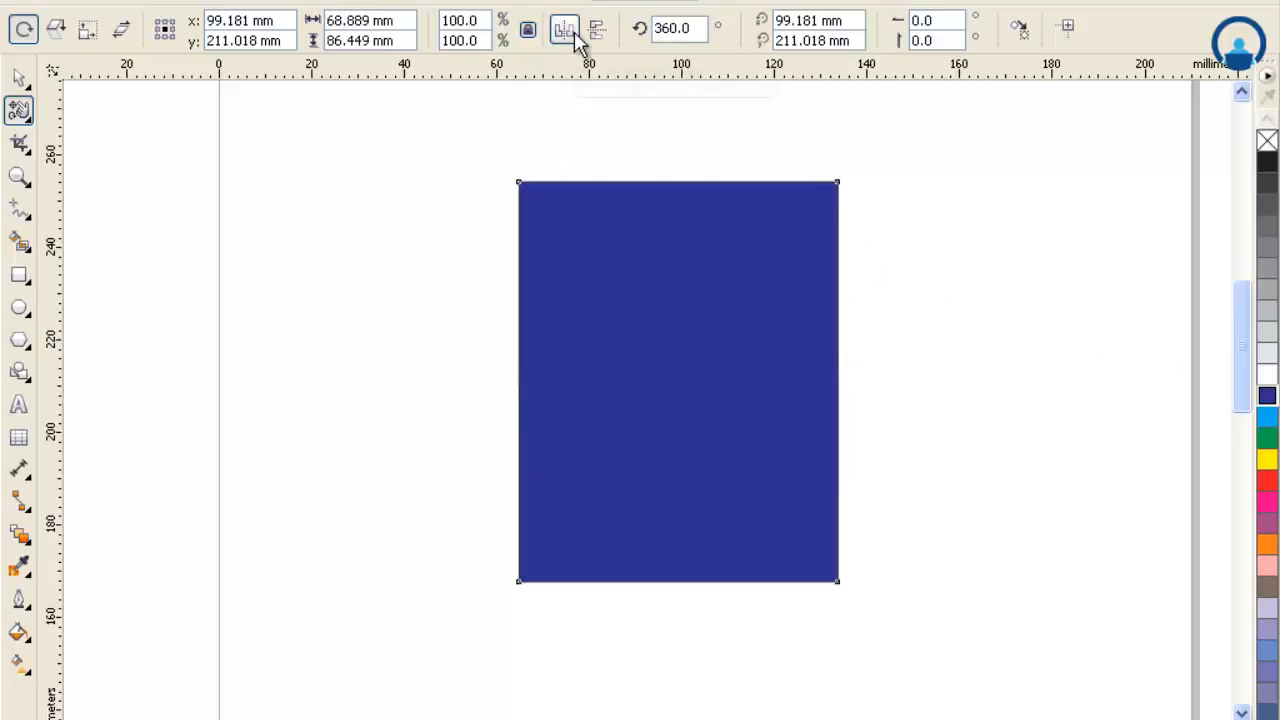
{"action": "double_click", "coordinate": [688, 28]}
{"action": "type", "text": "18"}
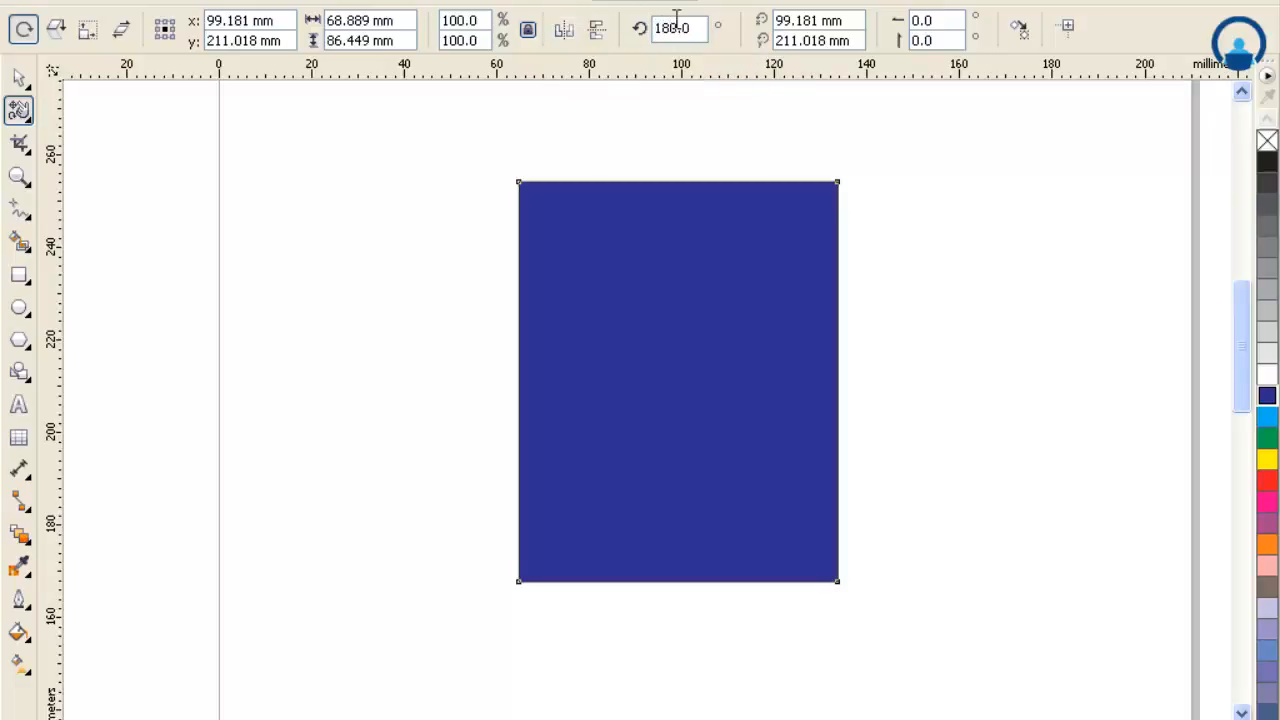
{"action": "key", "text": "Return"}
{"action": "type", "text": "50"}
{"action": "key", "text": "Return"}
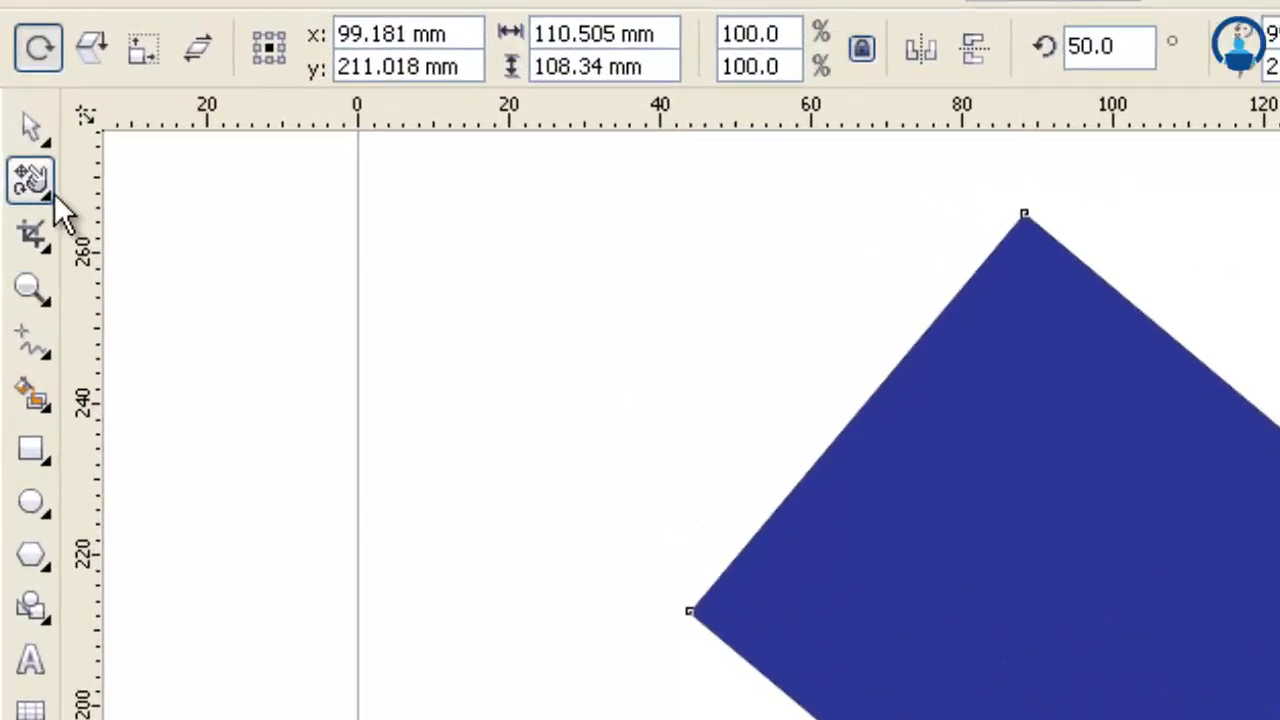
- Mirror the rotated rectangle with Free Angle Reflection, once from its top corner and once from near its bottom corner
{"action": "left_click", "coordinate": [52, 202]}
{"action": "left_click", "coordinate": [165, 314]}
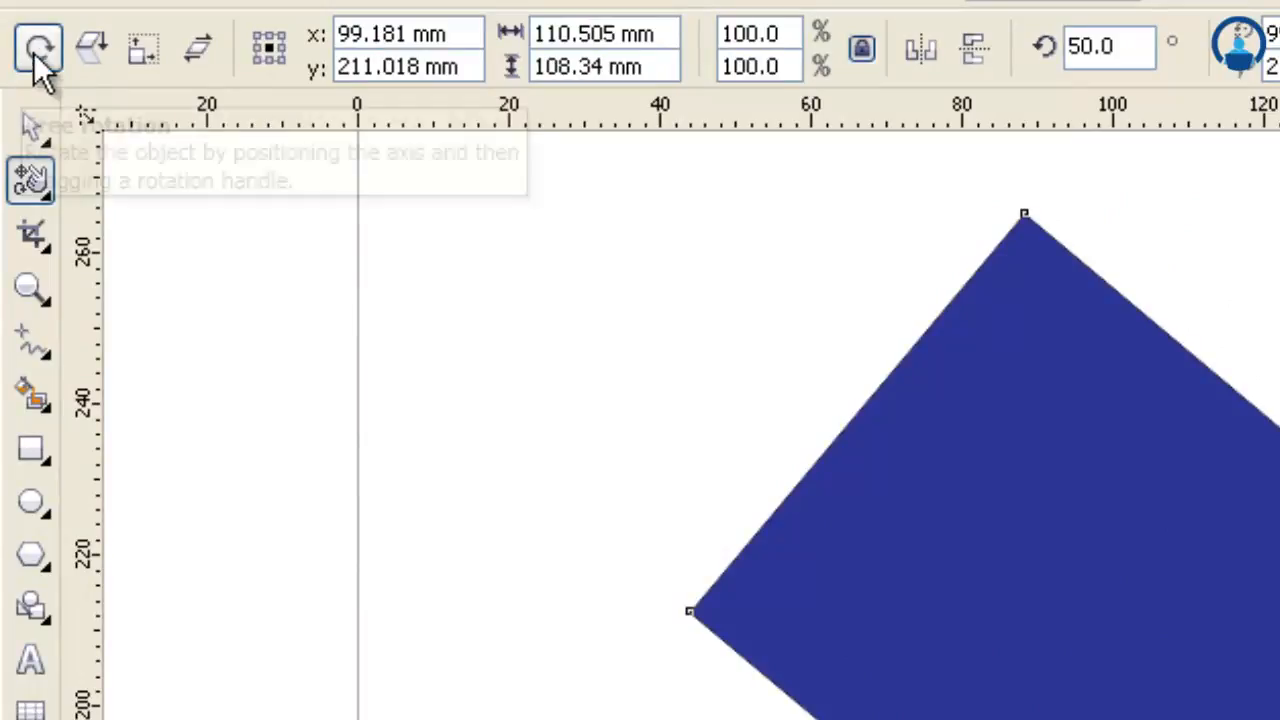
{"action": "left_click", "coordinate": [93, 43]}
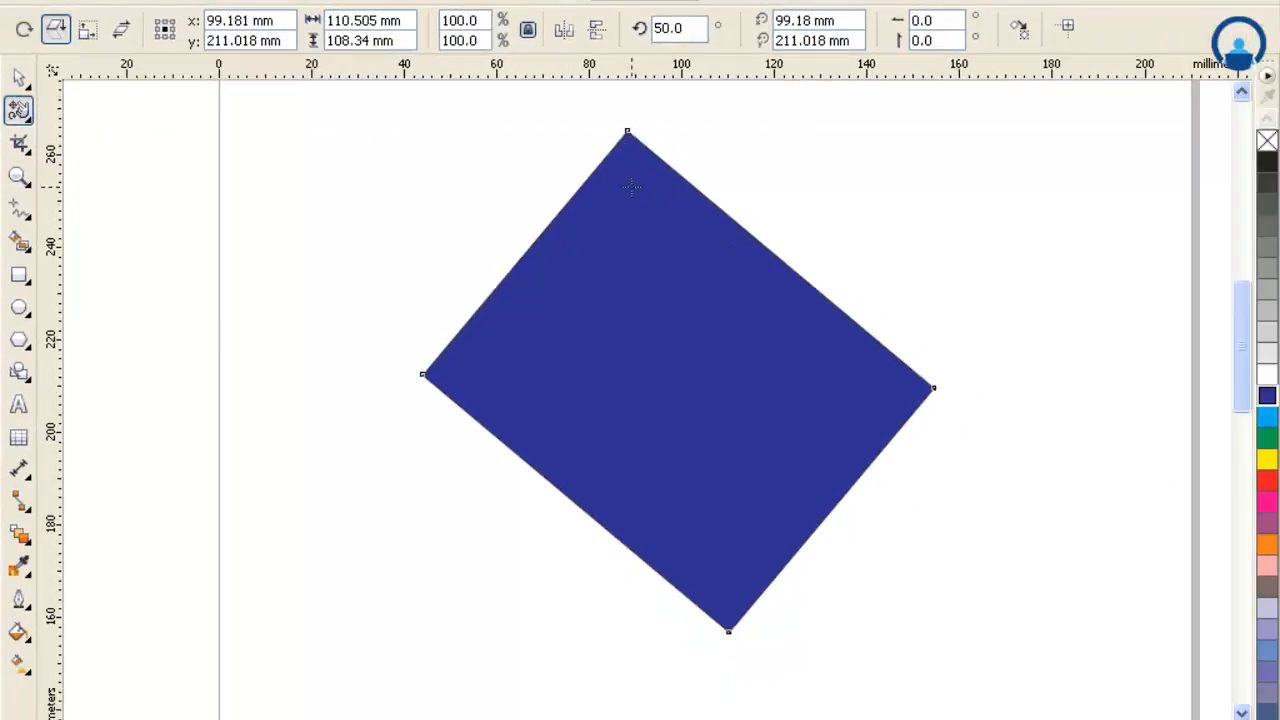
{"action": "left_click_drag", "start_coordinate": [626, 128], "coordinate": [643, 520]}
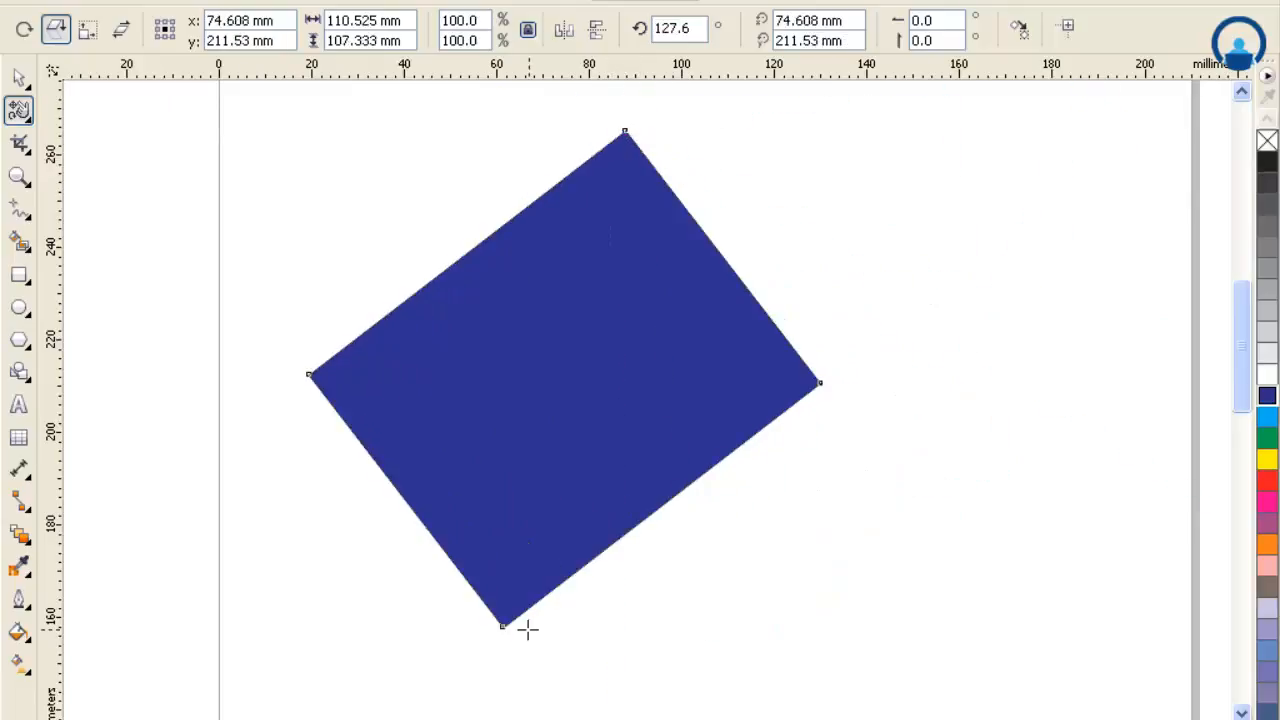
{"action": "left_click_drag", "start_coordinate": [529, 638], "coordinate": [535, 474]}
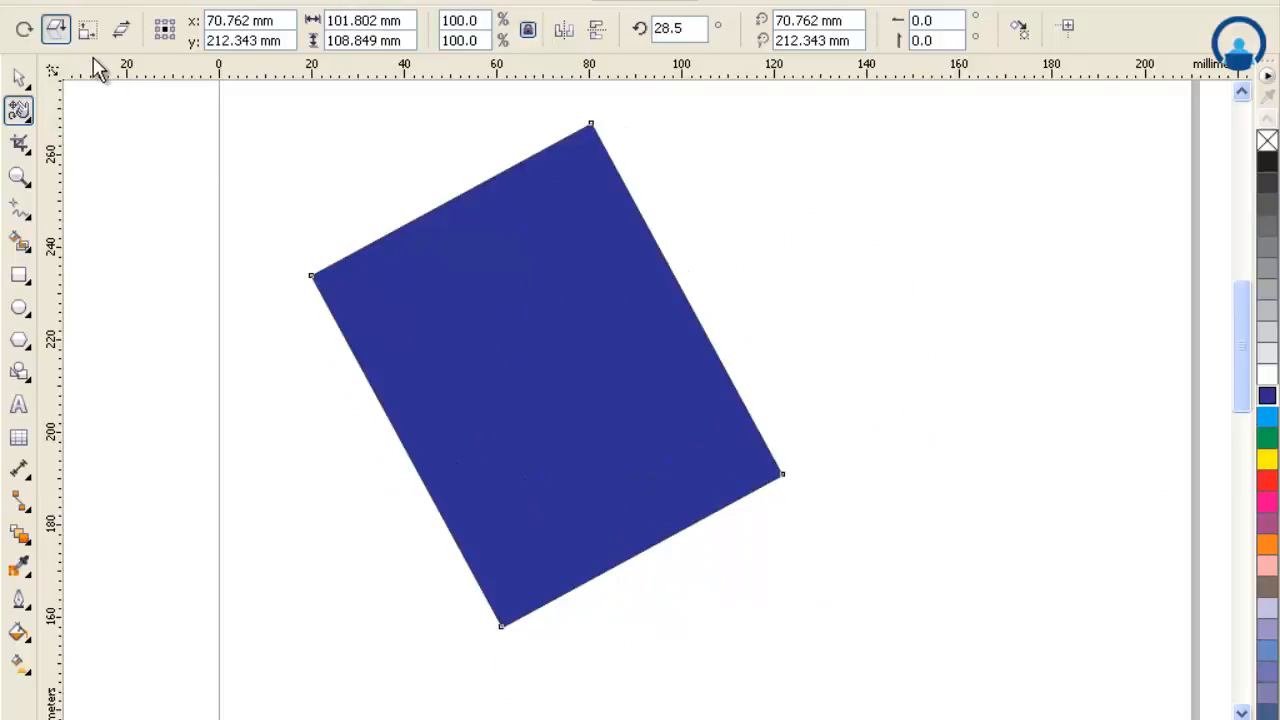
- Scale the blue shape freely from its top corner to about 74 by 49 mm and skew it into a parallelogram about 84 by 39 mm
{"action": "left_click", "coordinate": [88, 28]}
{"action": "left_click_drag", "start_coordinate": [592, 125], "coordinate": [554, 262]}
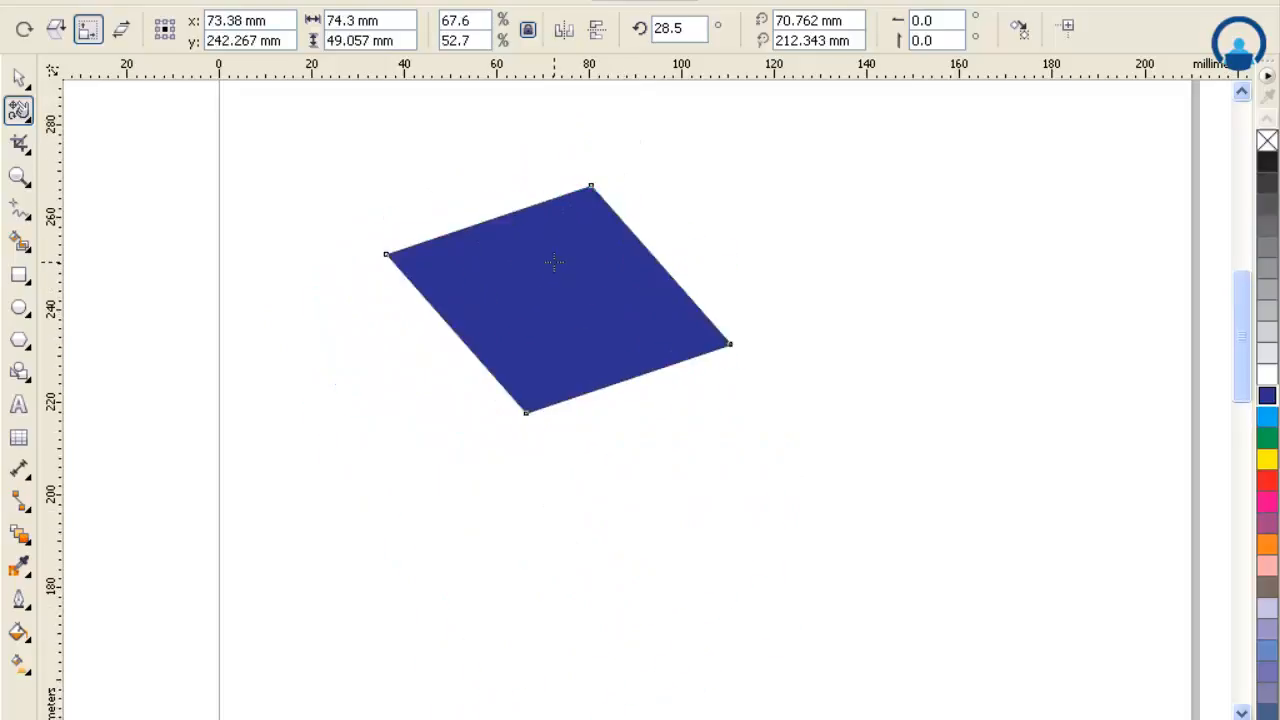
{"action": "left_click", "coordinate": [121, 28]}
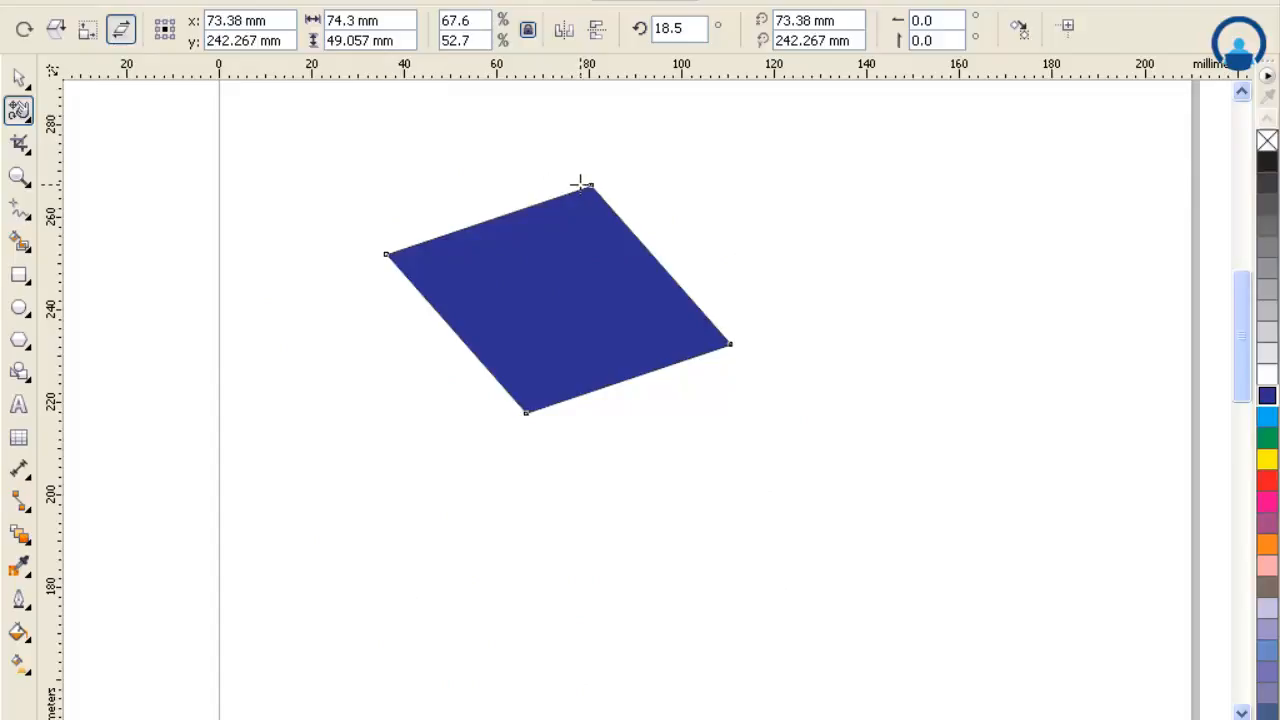
{"action": "left_click_drag", "start_coordinate": [591, 186], "coordinate": [791, 202]}
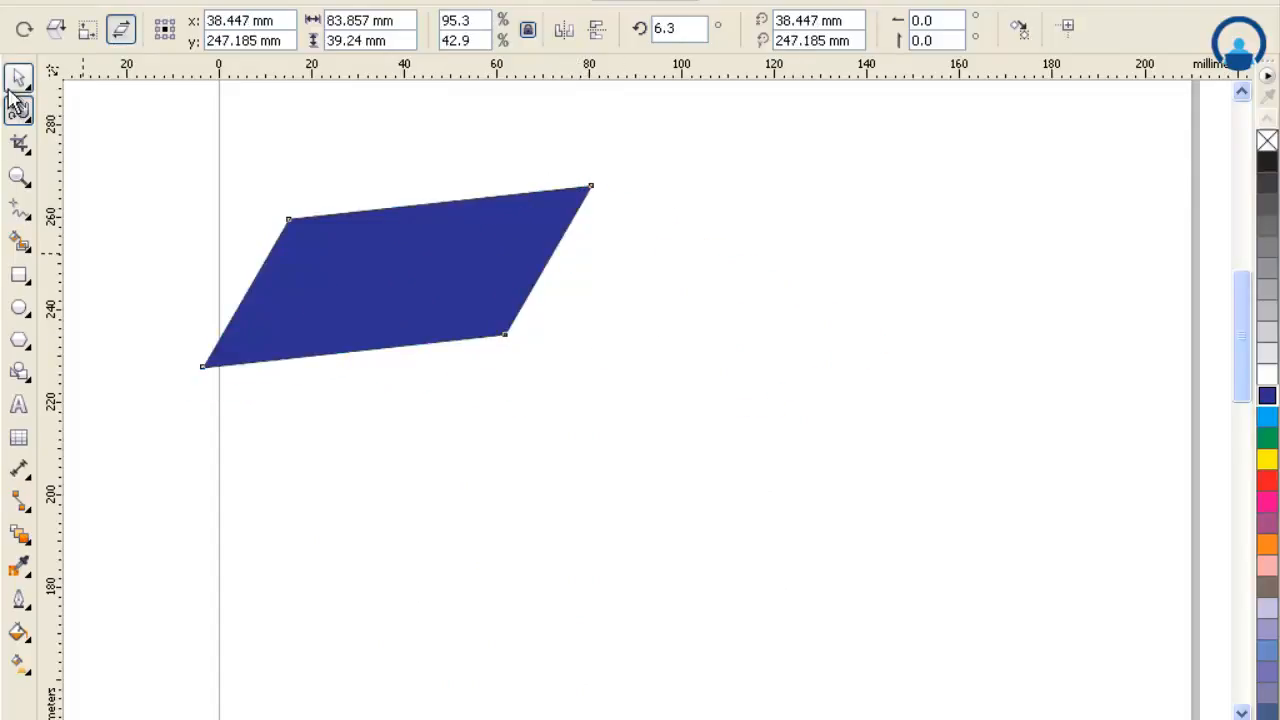
- Delete the skewed blue parallelogram from the page
{"action": "left_click", "coordinate": [19, 78]}
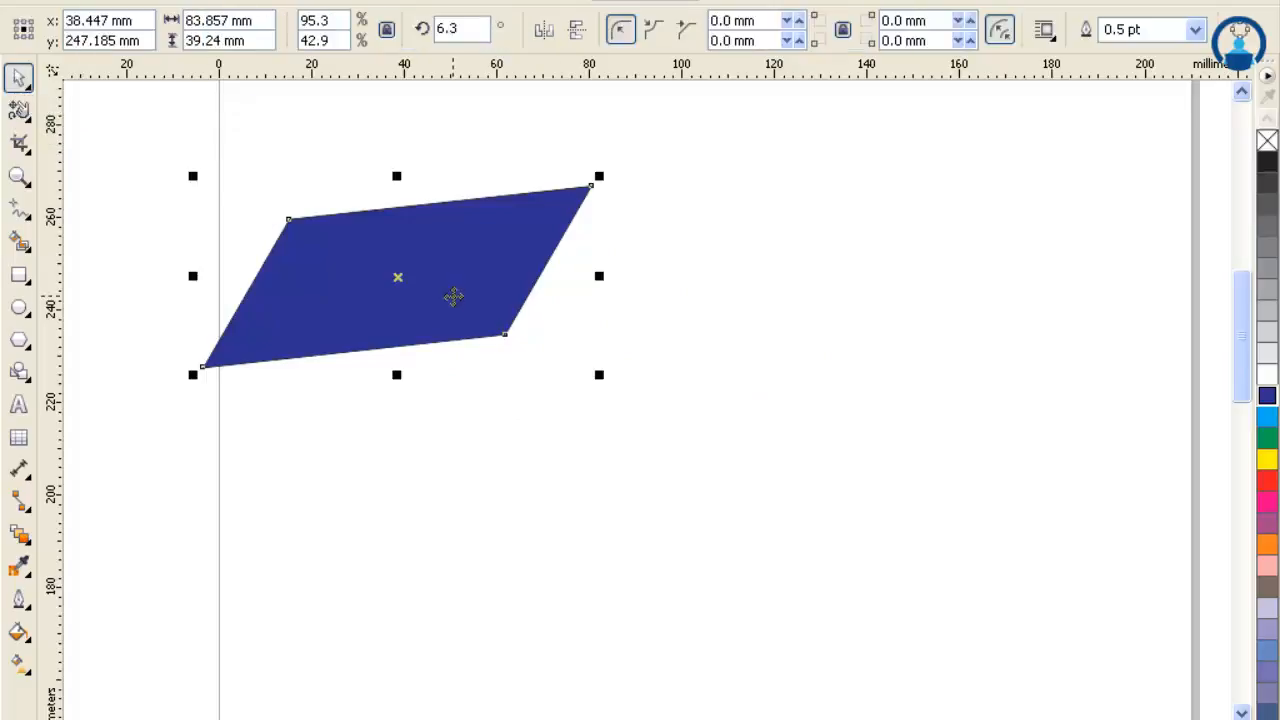
{"action": "key", "text": "Delete"}
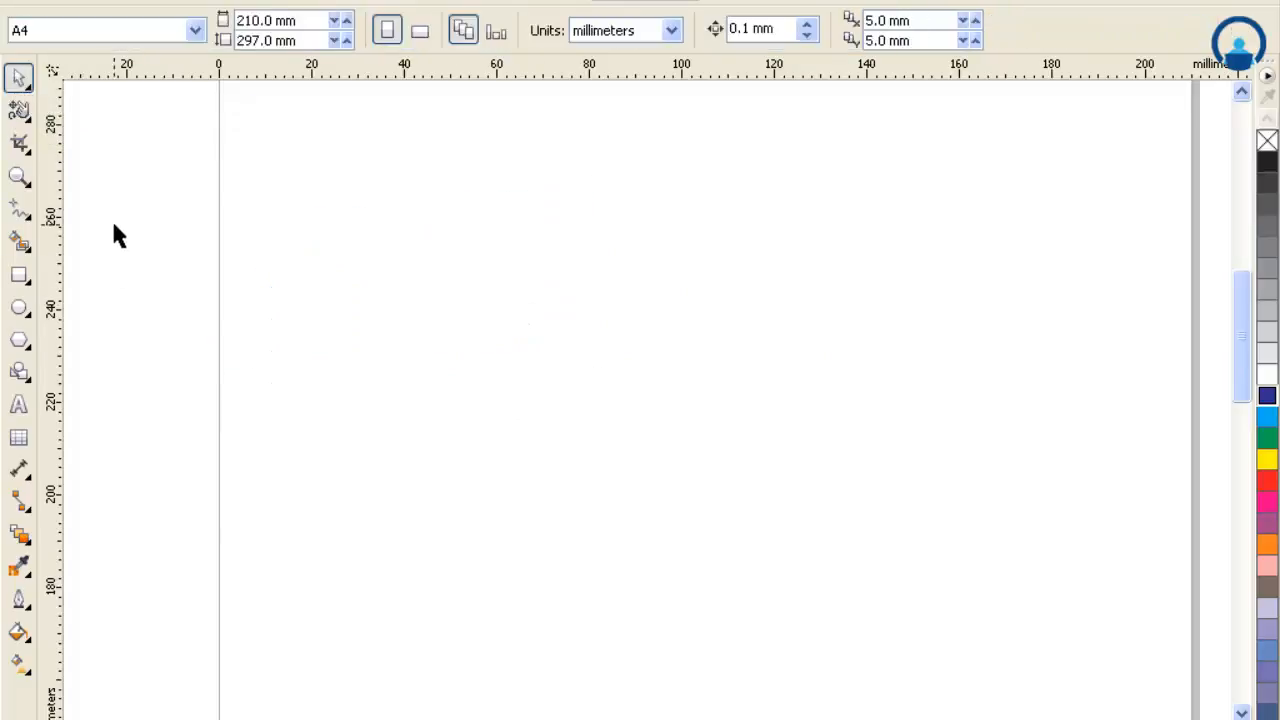